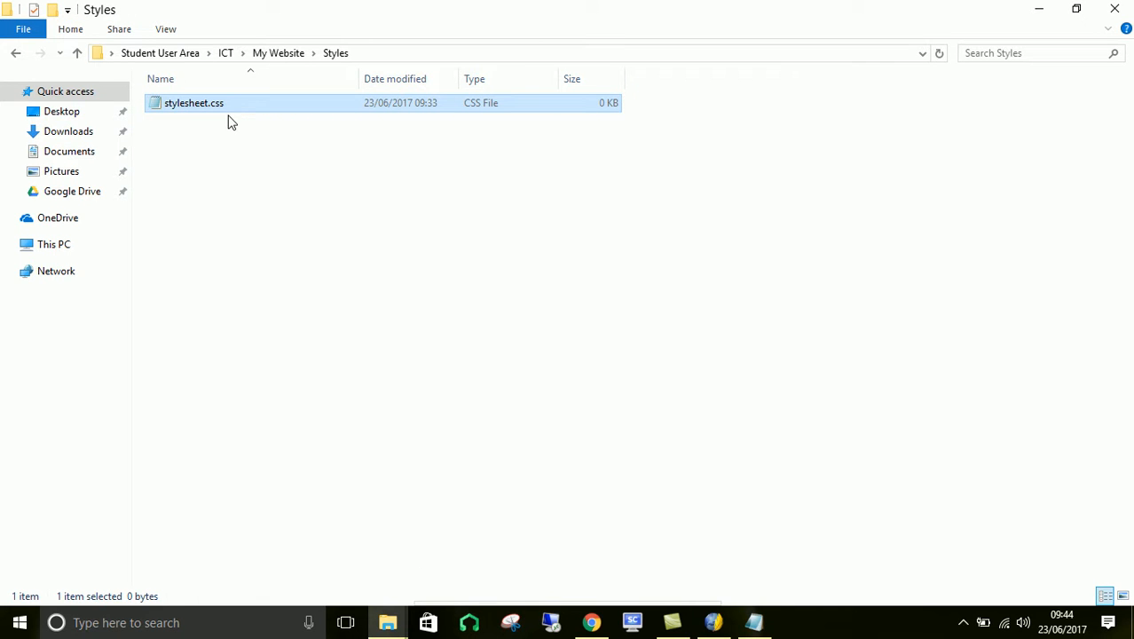
Switch to KompoZer and examine the body and nested table elements of the Robots Home page, glancing at the Robot Parts page too
left_click(255, 174)
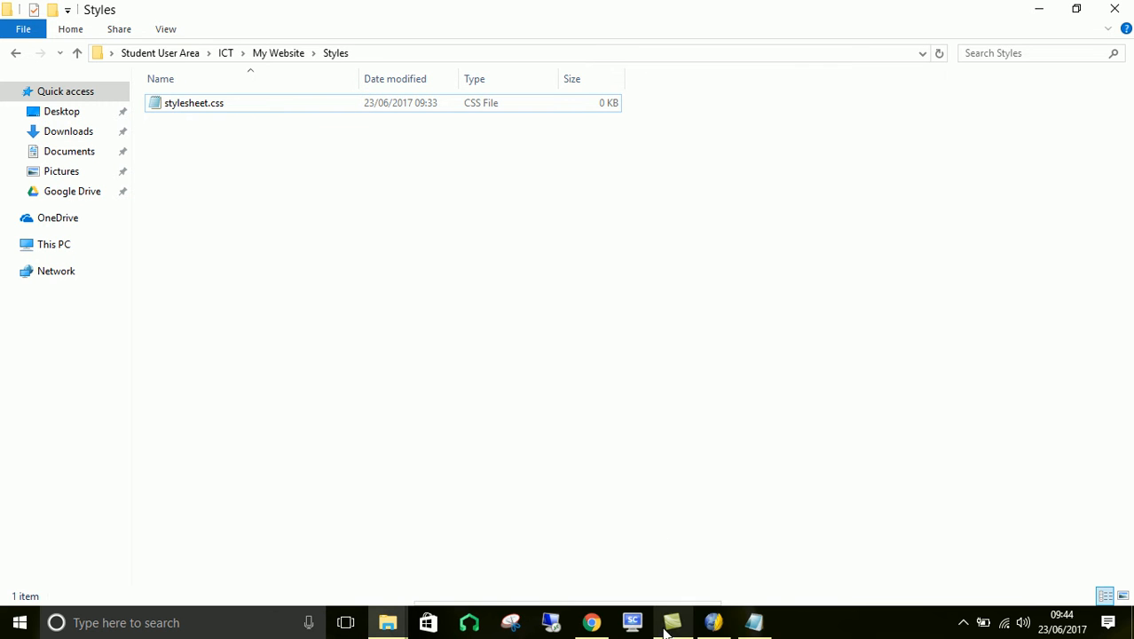
left_click(713, 622)
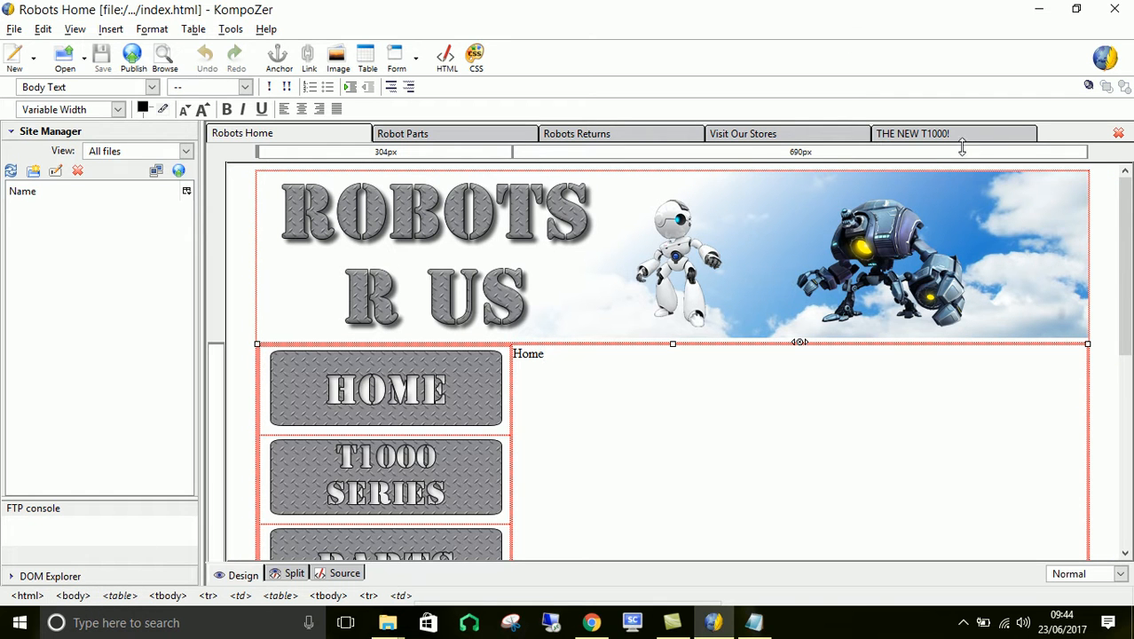
left_click(88, 596)
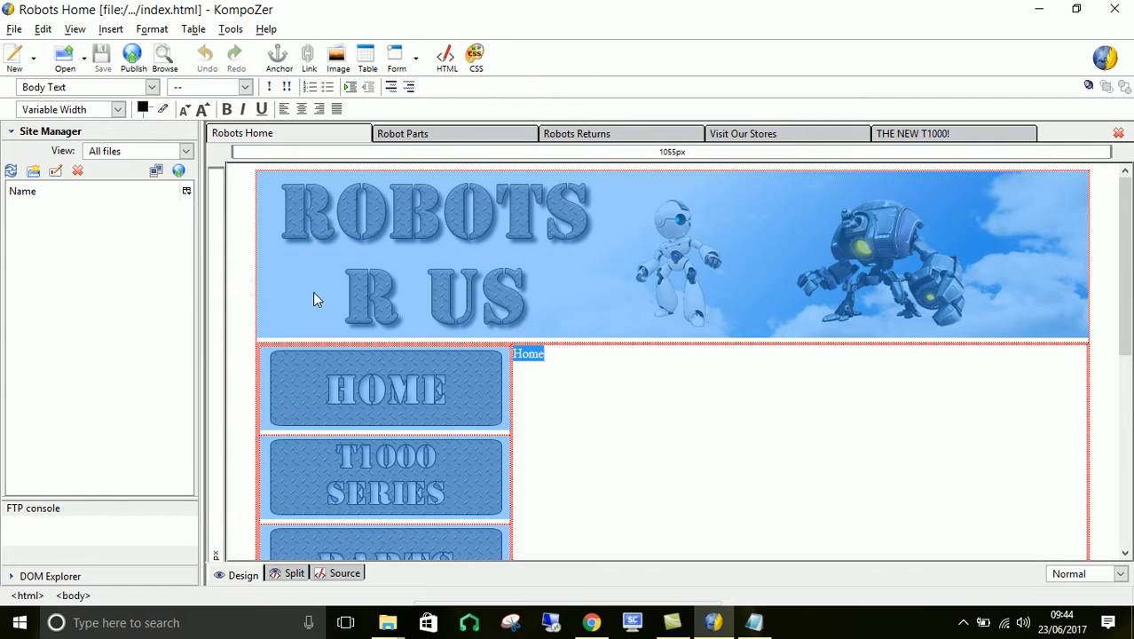
left_click(433, 133)
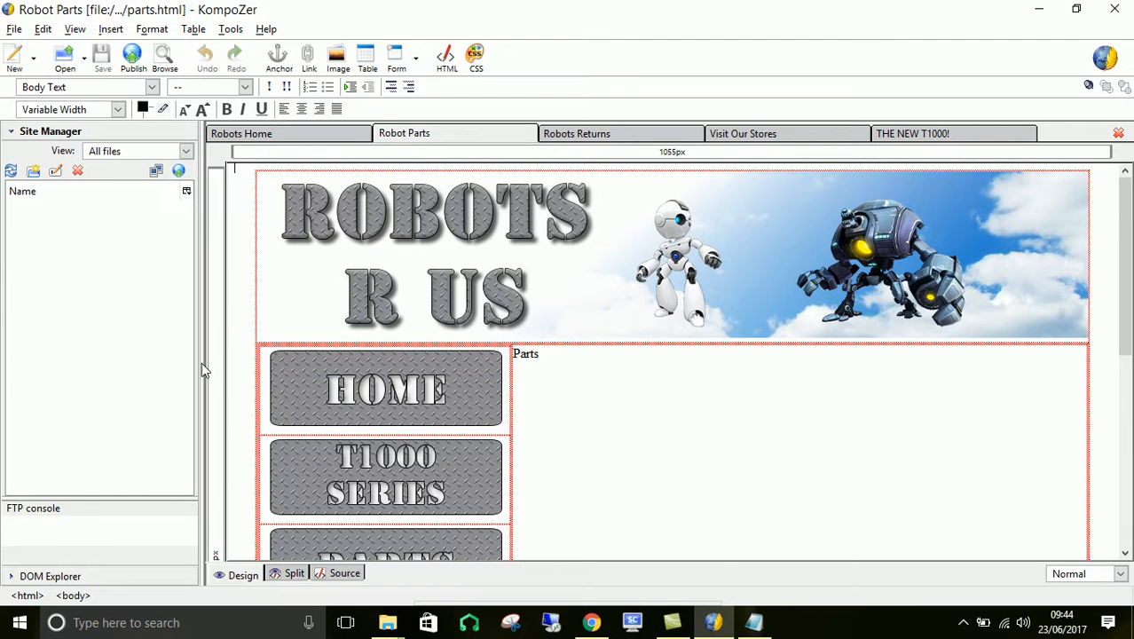
left_click(271, 134)
left_click(773, 425)
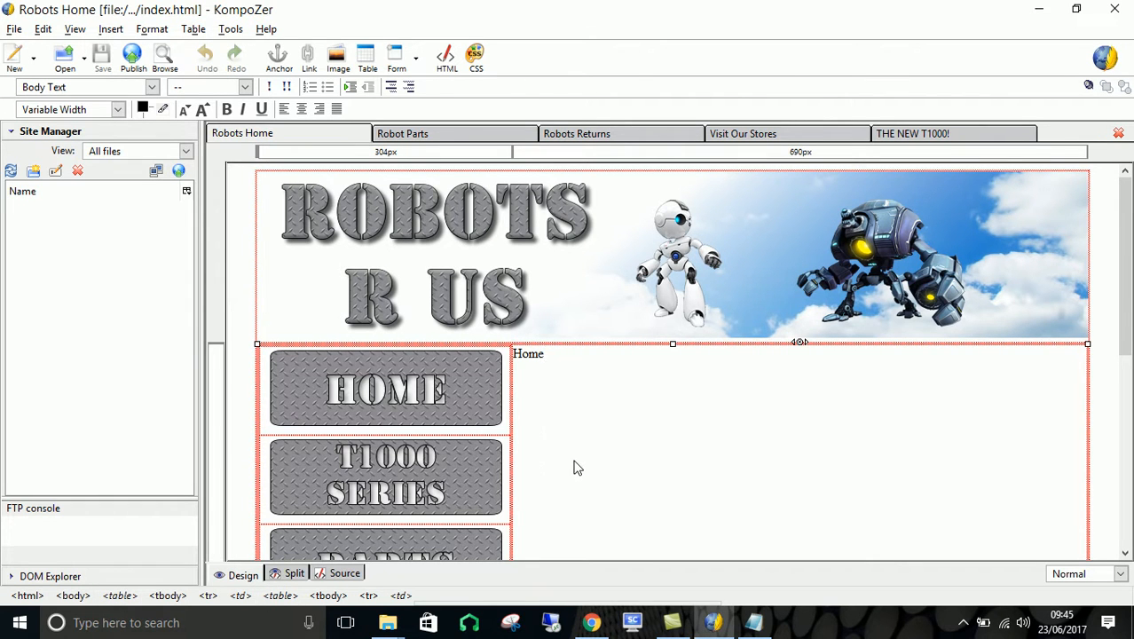
left_click(479, 431)
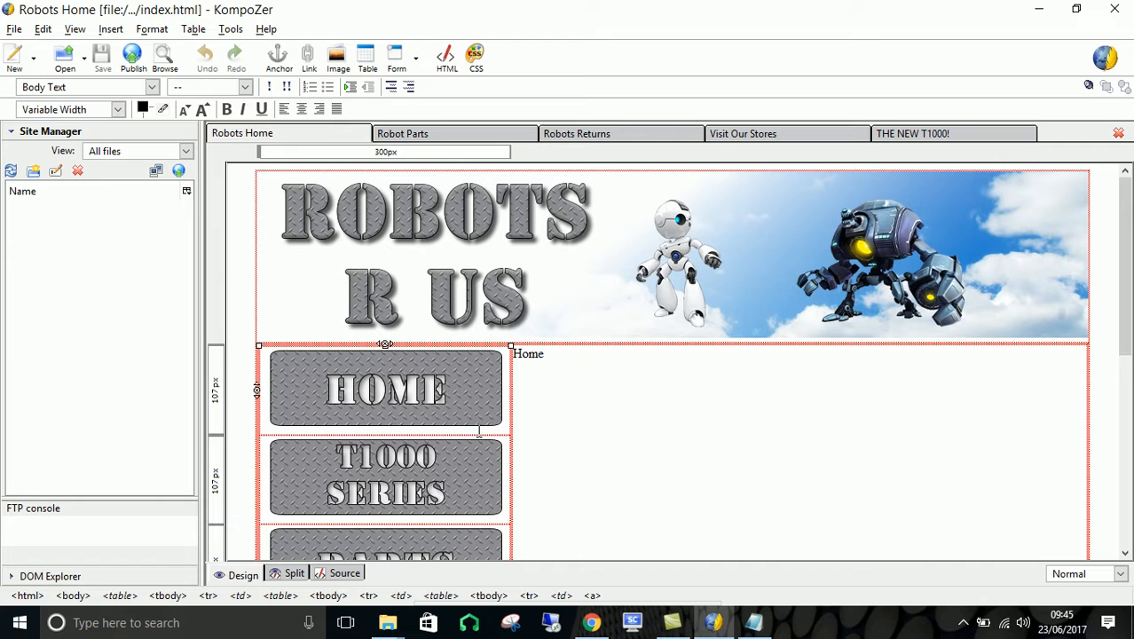
left_click(440, 595)
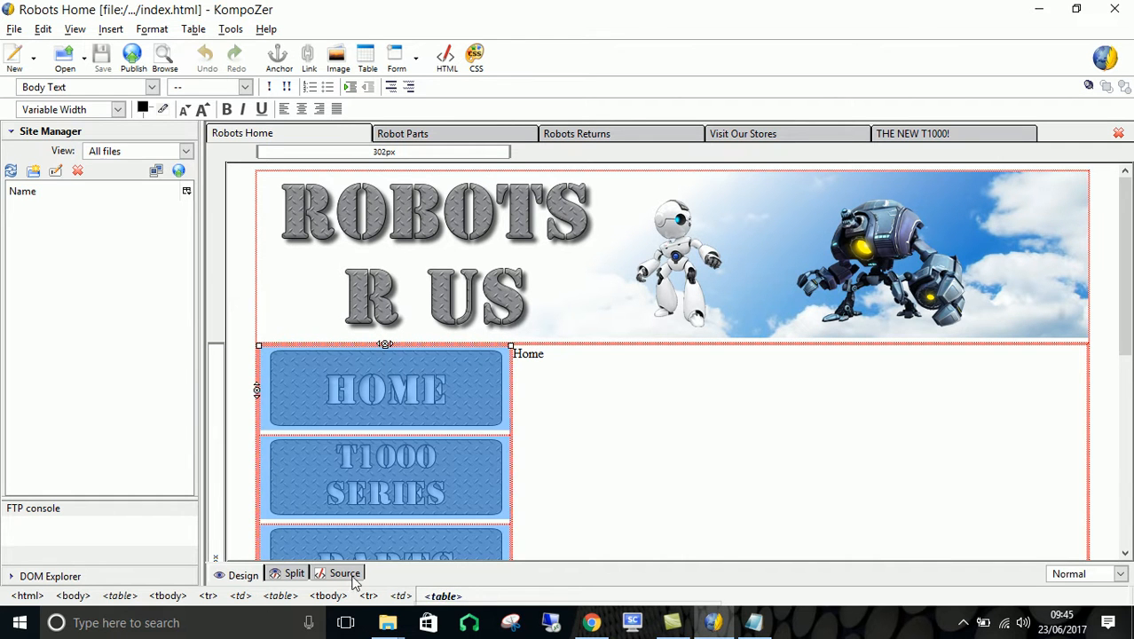
left_click(283, 596)
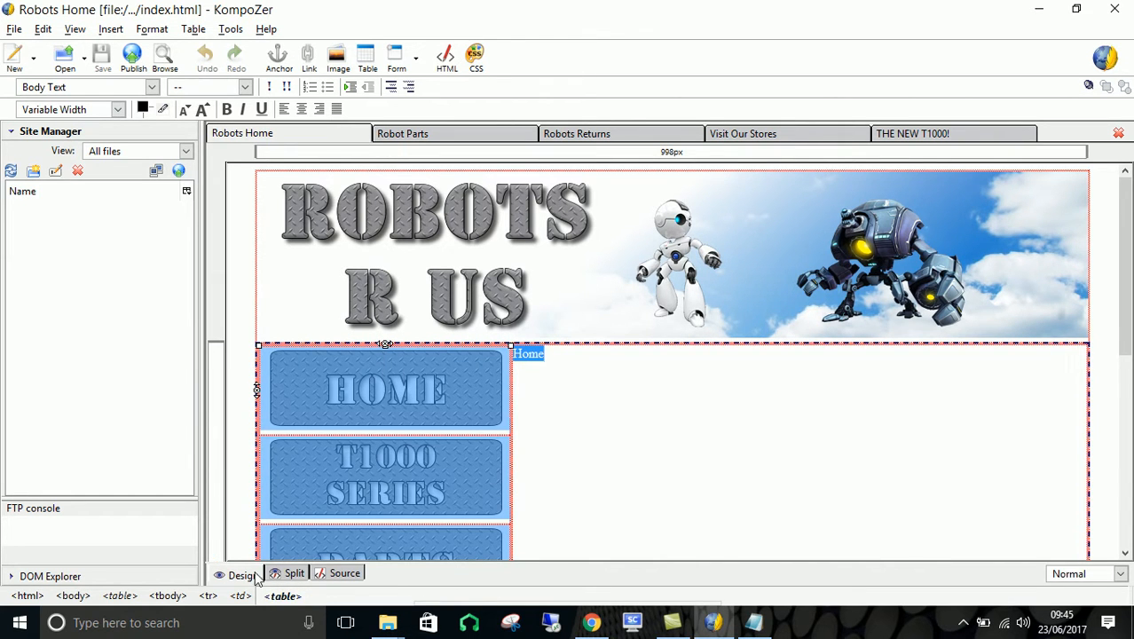
left_click(120, 595)
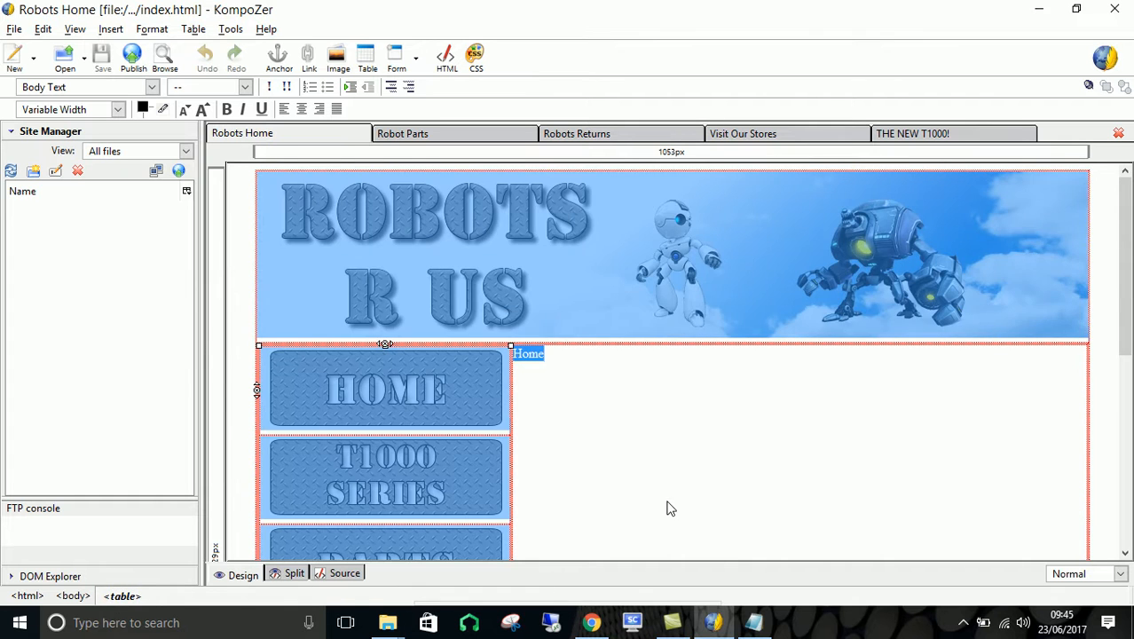
left_click(670, 508)
Give the body element of the Robots Home page a class attribute with the value page_bg
left_click(75, 596)
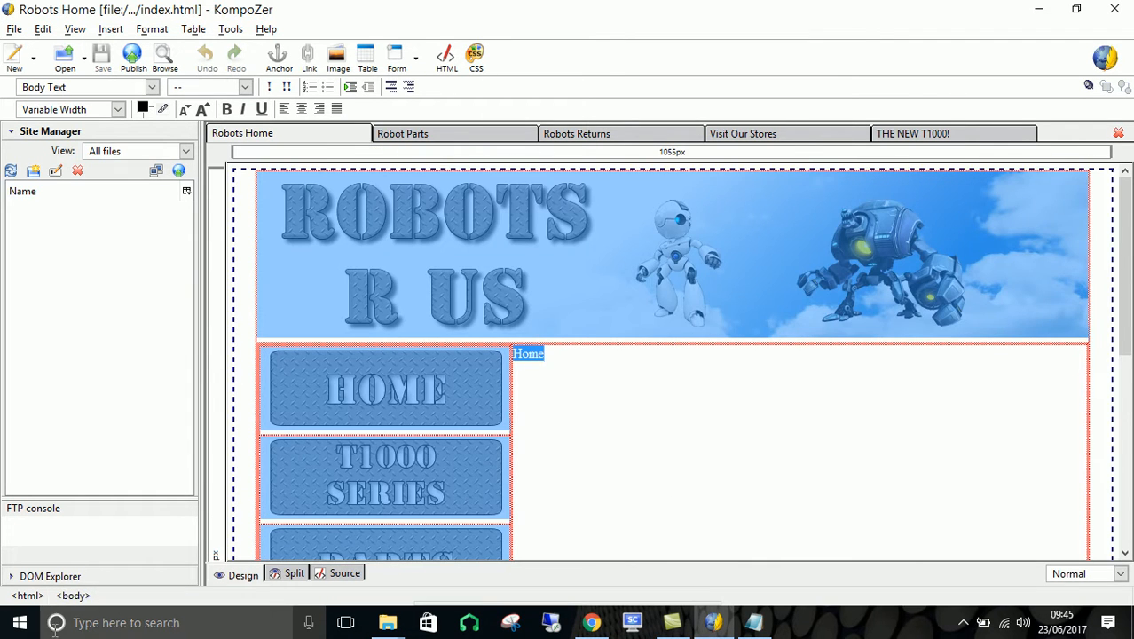
right_click(75, 597)
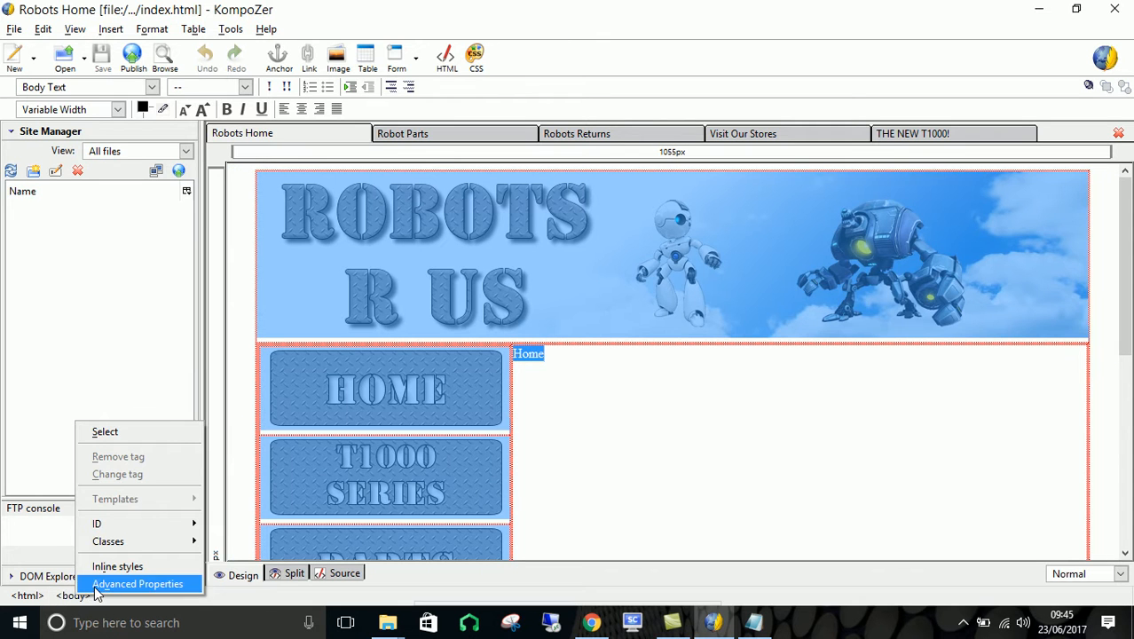
left_click(124, 581)
left_click(194, 308)
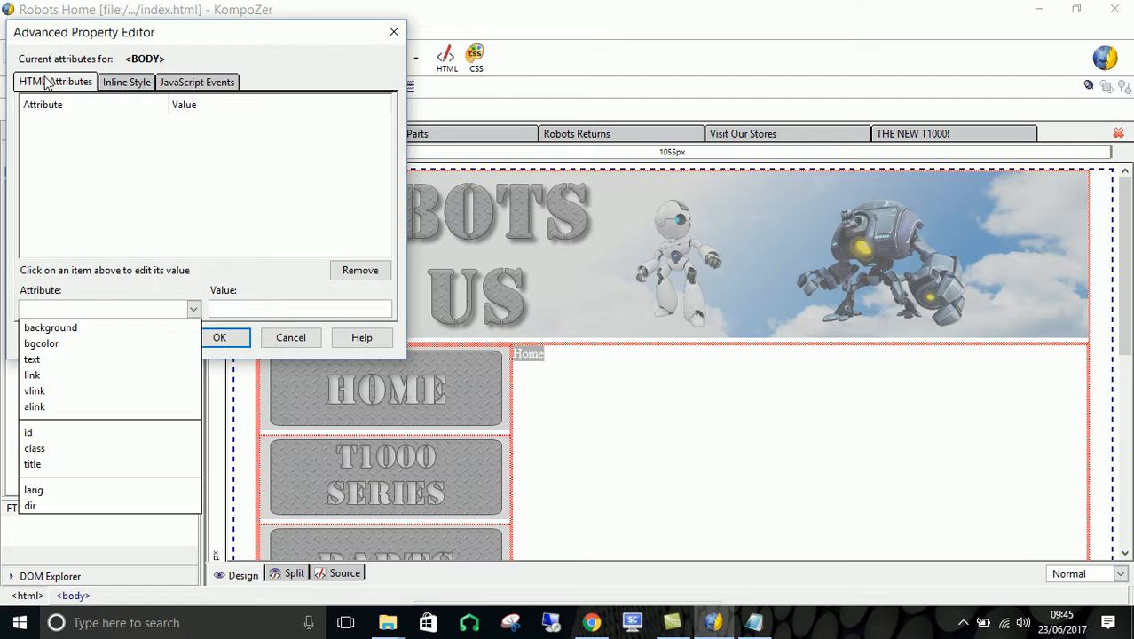
left_click(90, 449)
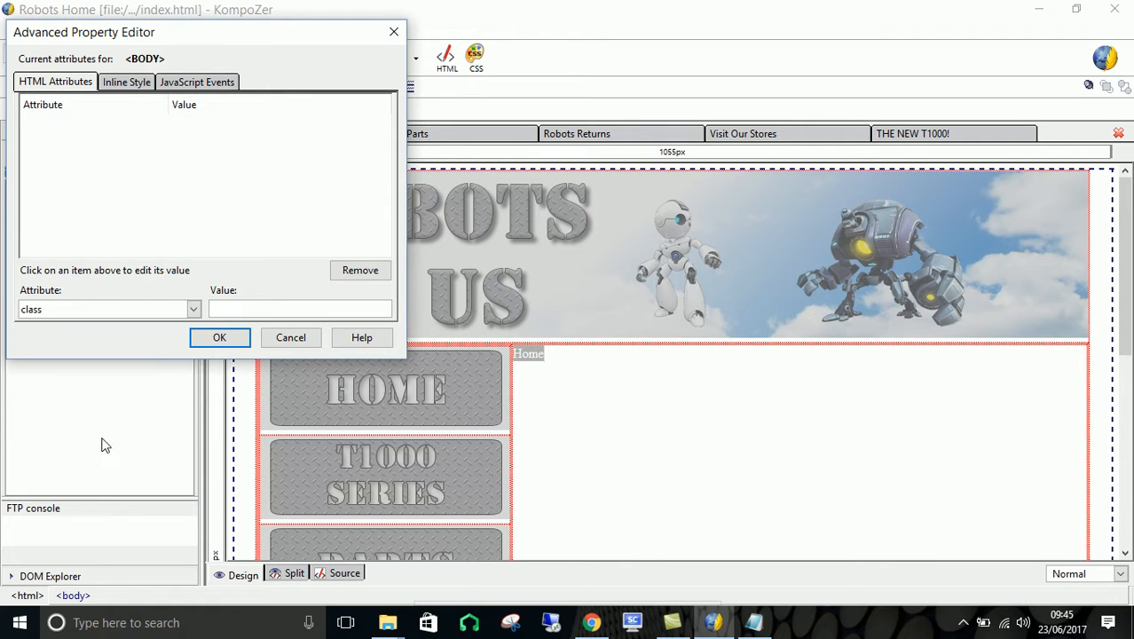
left_click(251, 307)
type("page_bg")
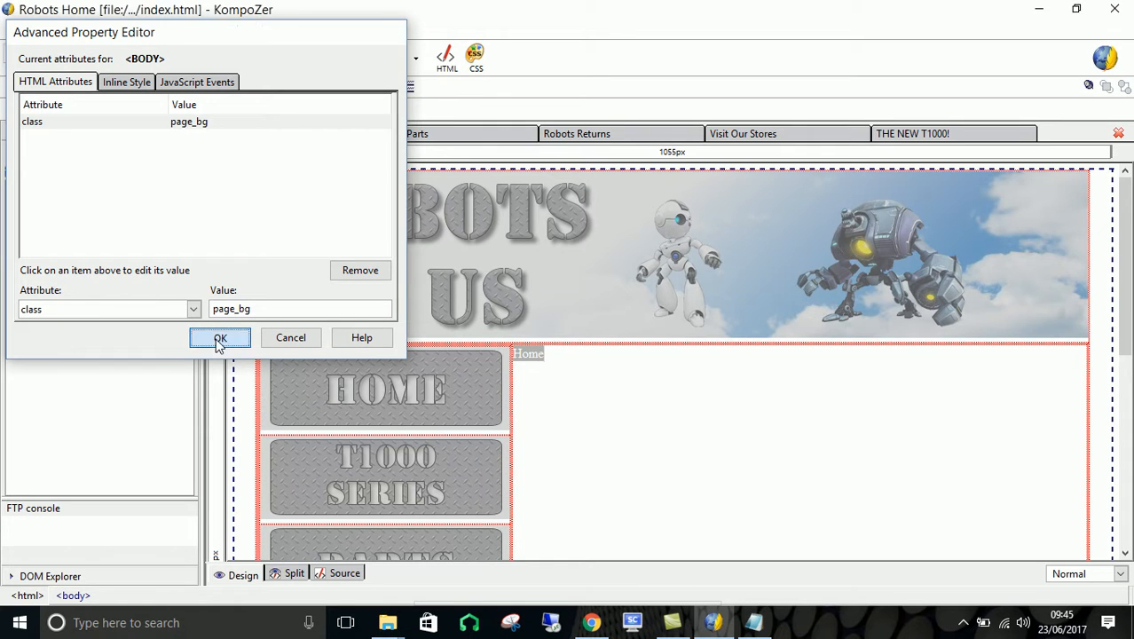
left_click(221, 337)
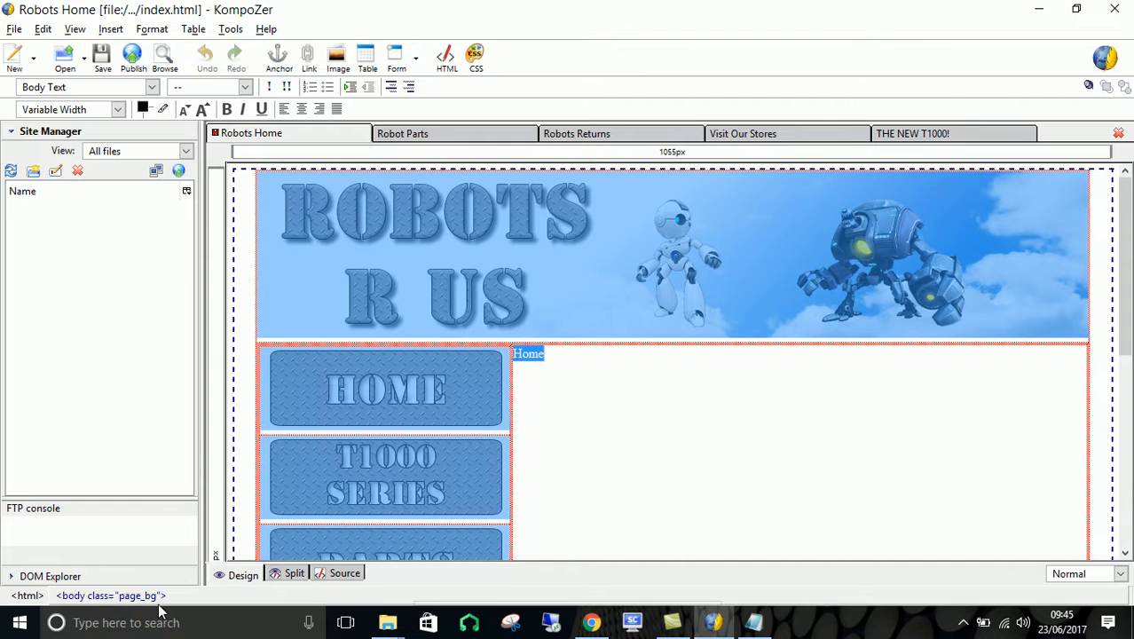
Review the class instructions in Notepad and the stylesheet.css file in the Styles folder
left_click(756, 625)
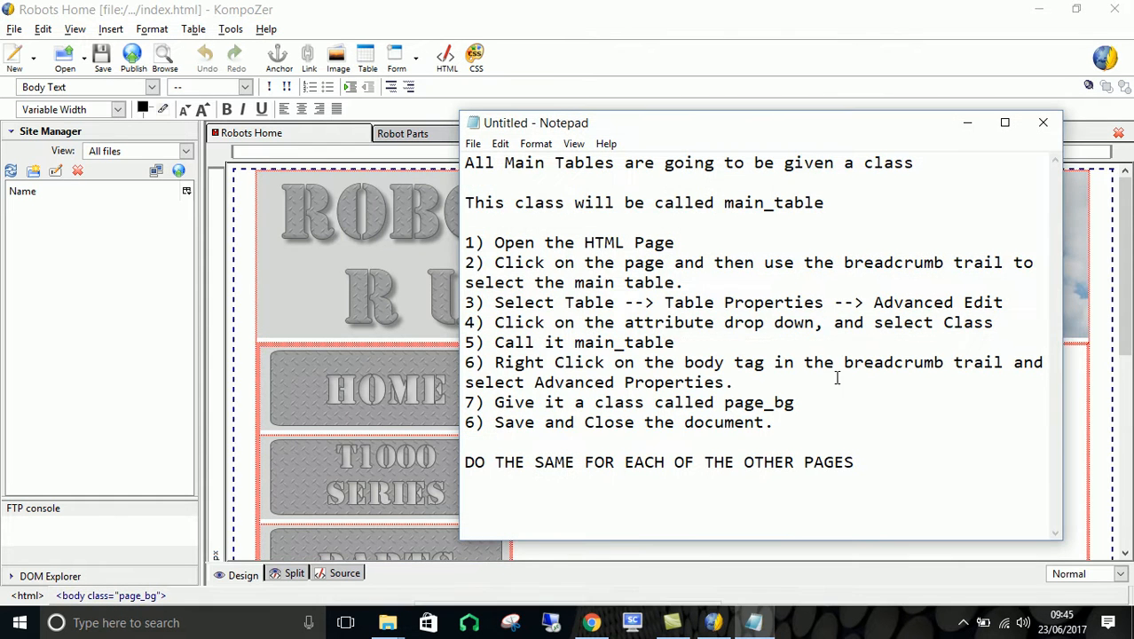
left_click(966, 120)
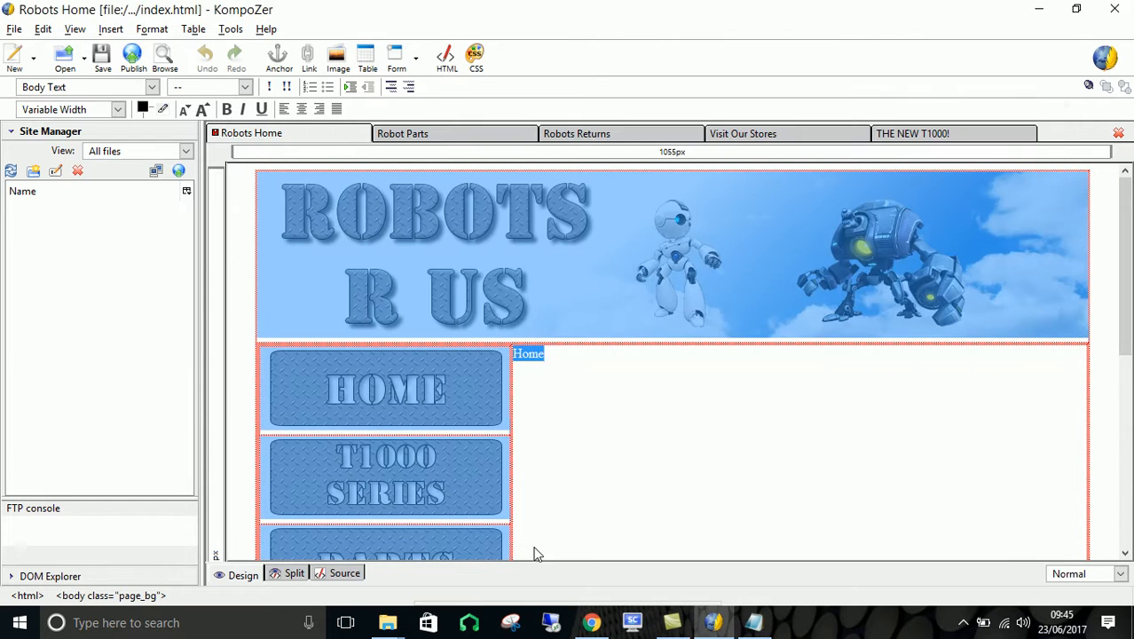
left_click(388, 622)
left_click(446, 539)
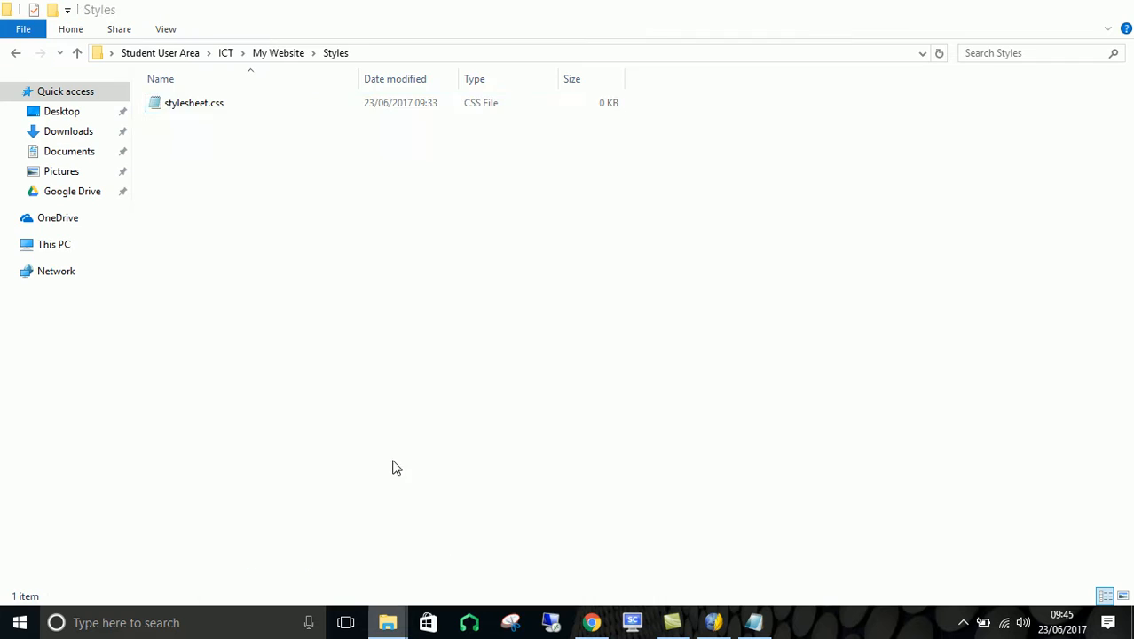
left_click(227, 110)
left_click(414, 405)
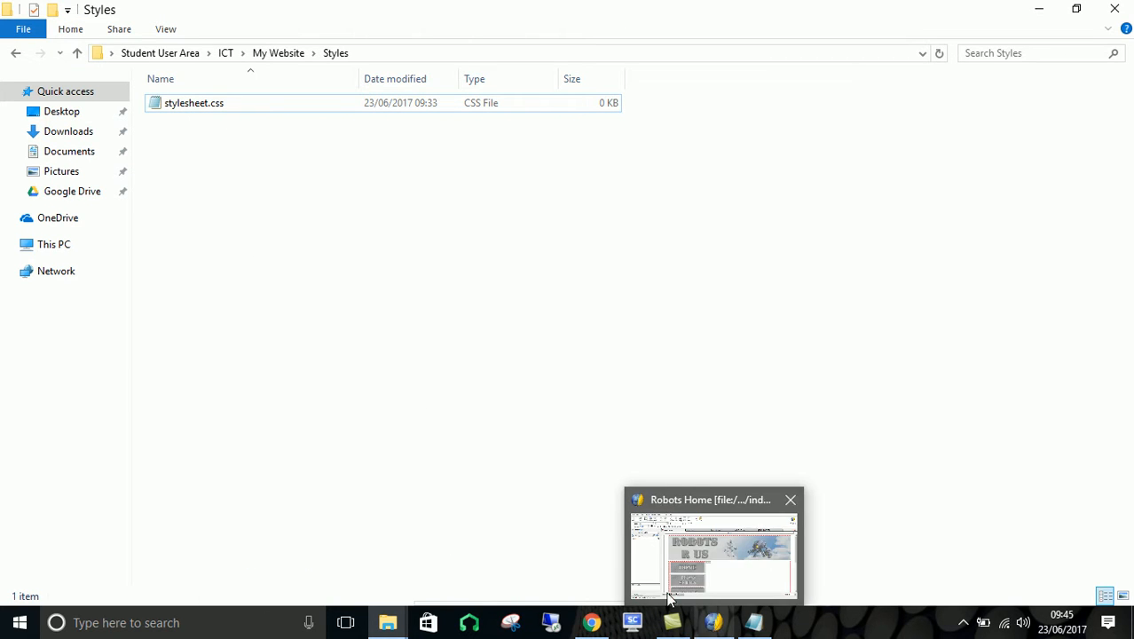
Switch back to KompoZer and give the outermost table of the Robots Home page a class attribute with the value main_table
left_click(721, 623)
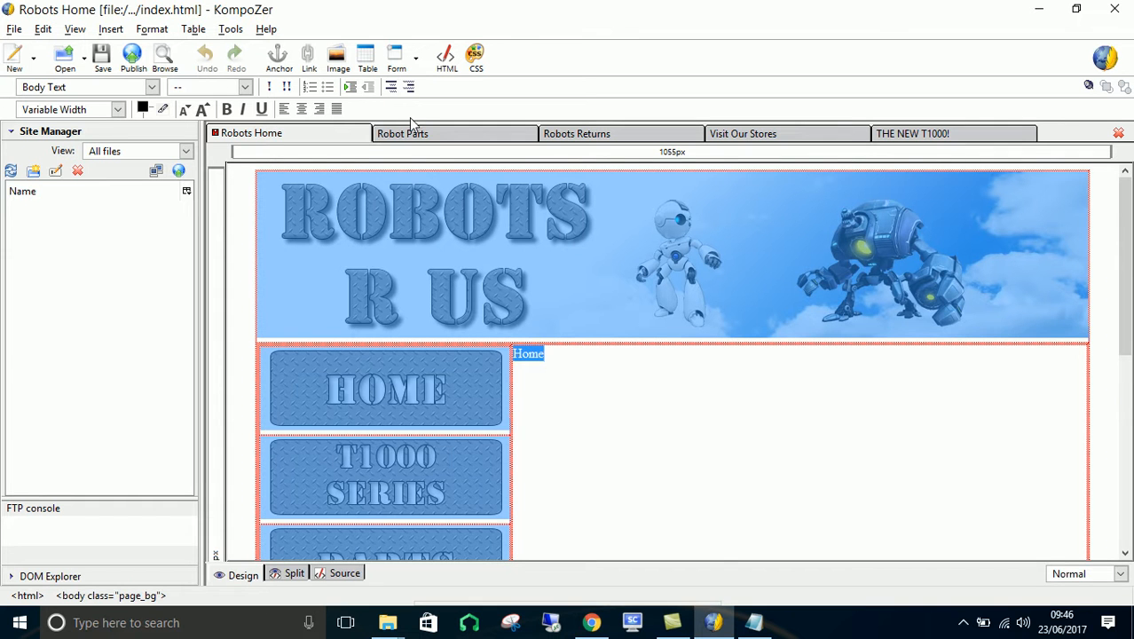
left_click(840, 410)
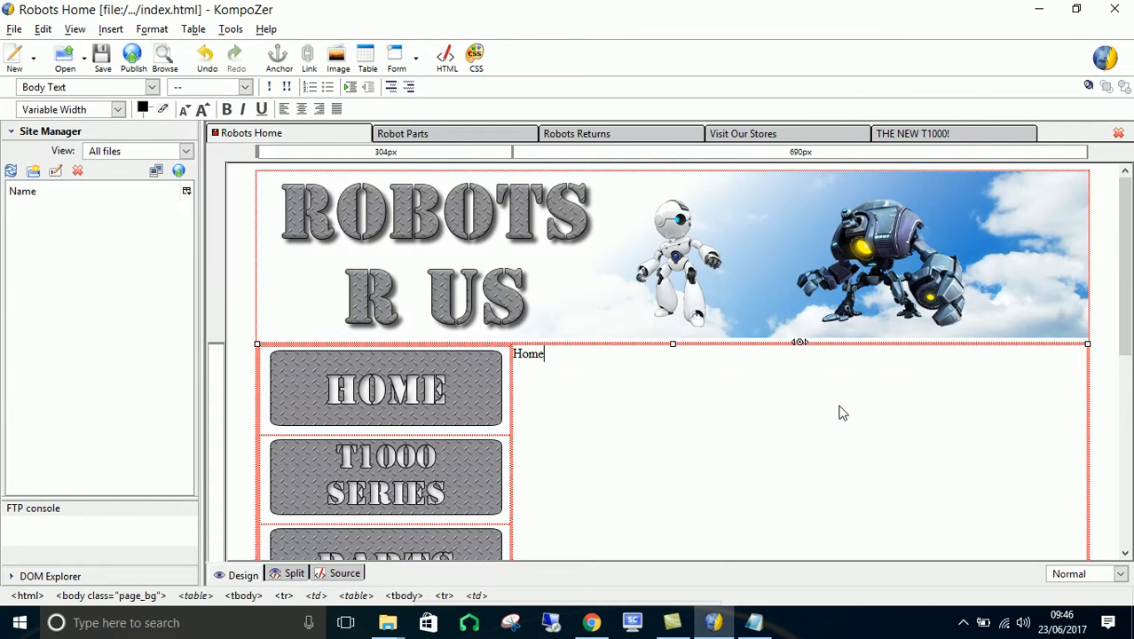
left_click(195, 595)
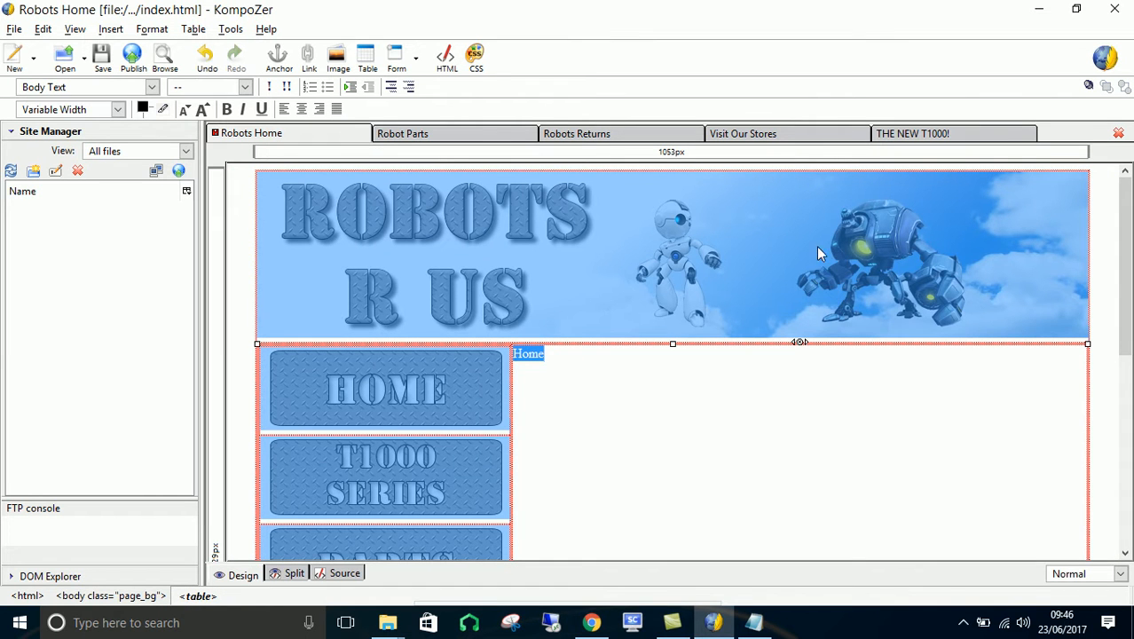
right_click(208, 598)
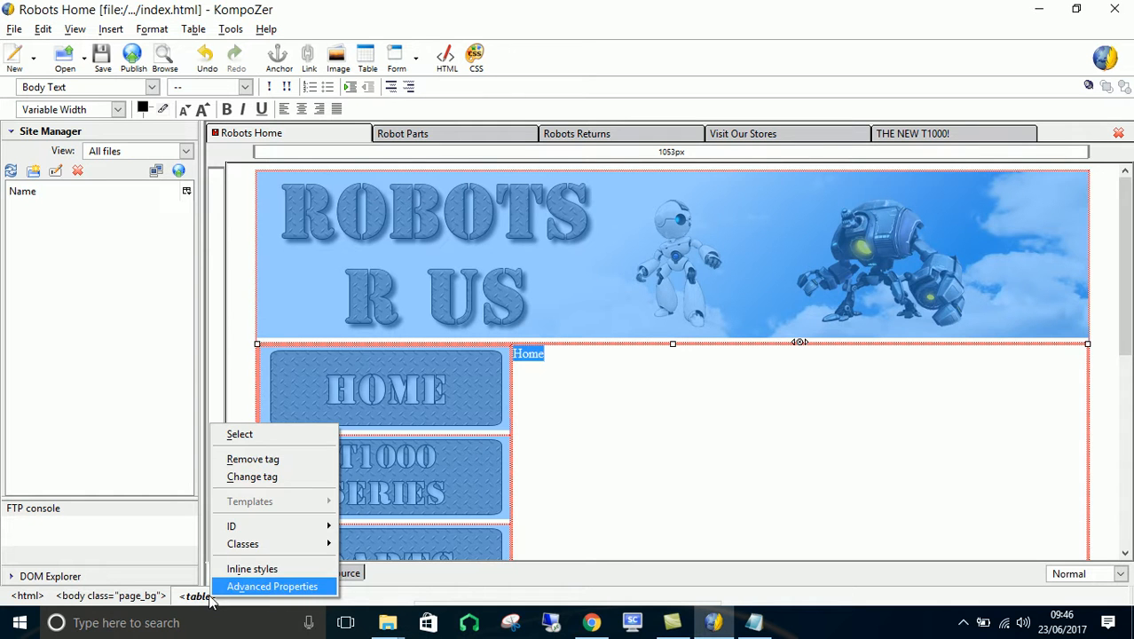
left_click(219, 589)
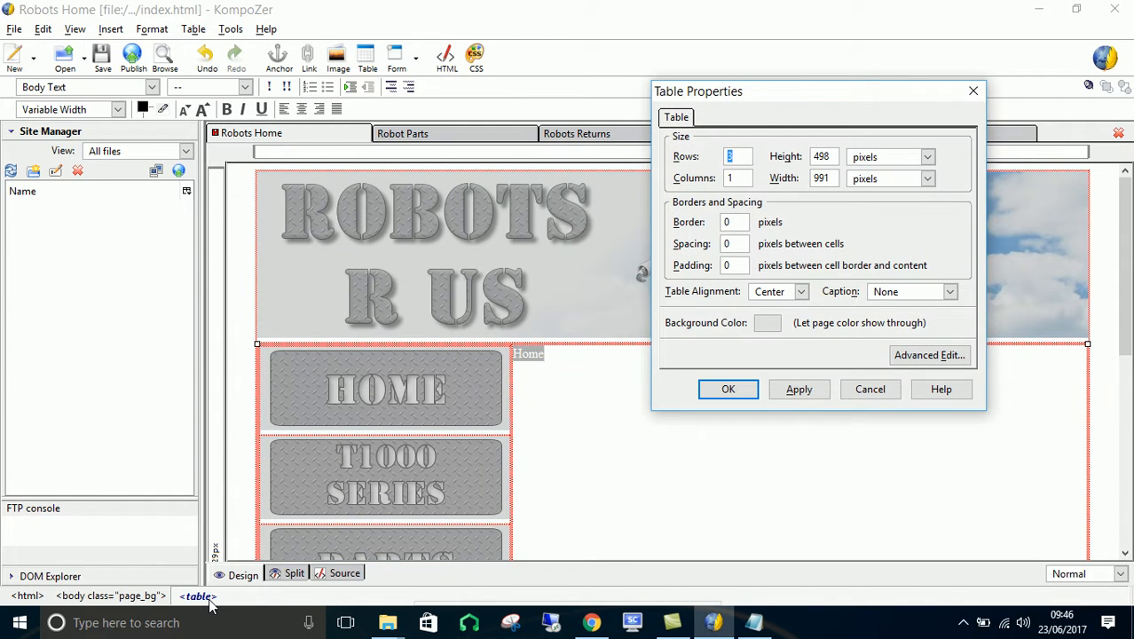
left_click(910, 357)
left_click(844, 391)
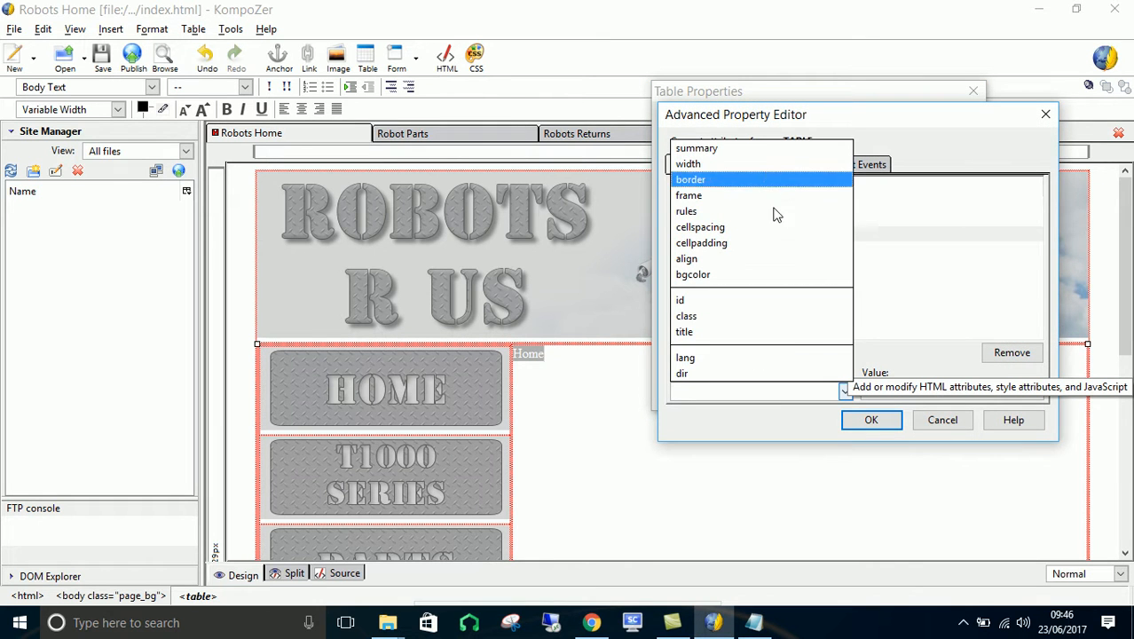
left_click(759, 318)
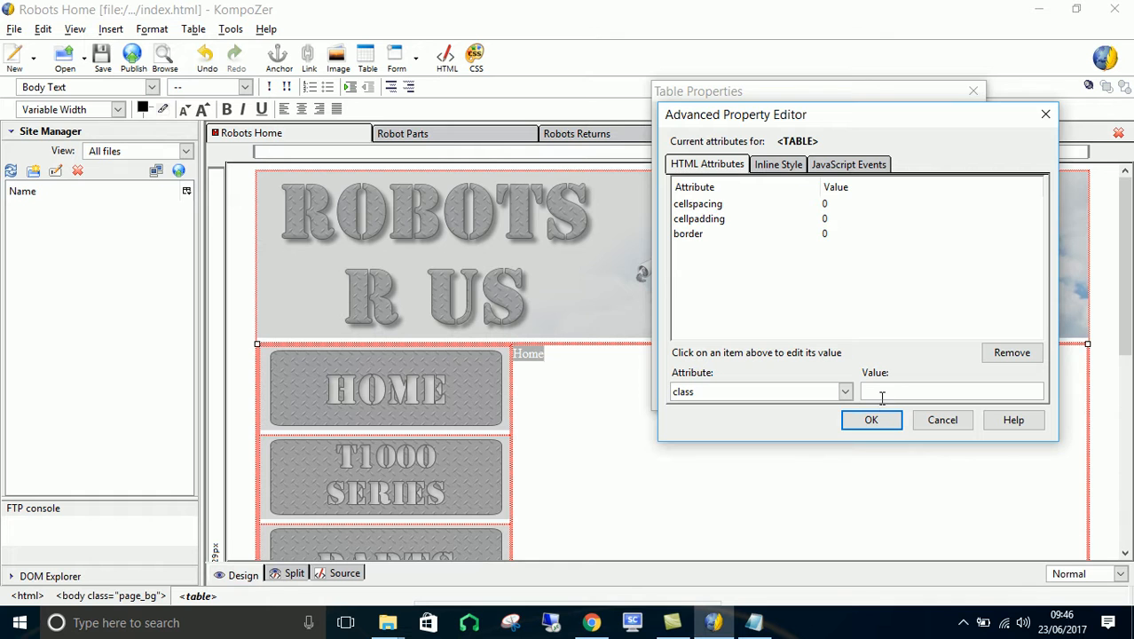
type("main_table")
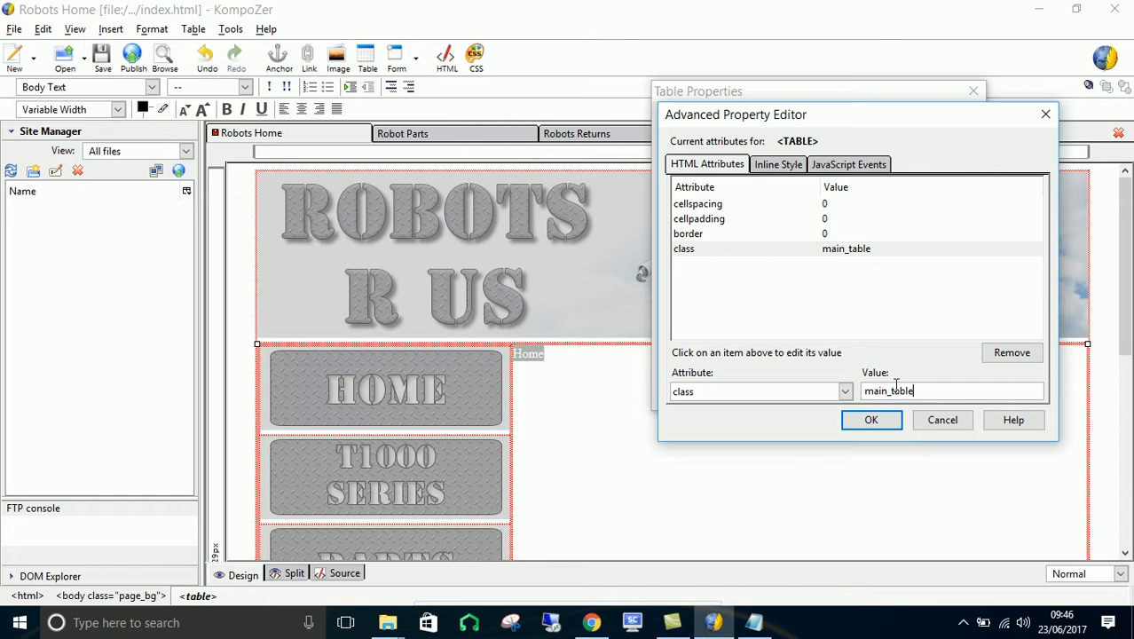
left_click(871, 421)
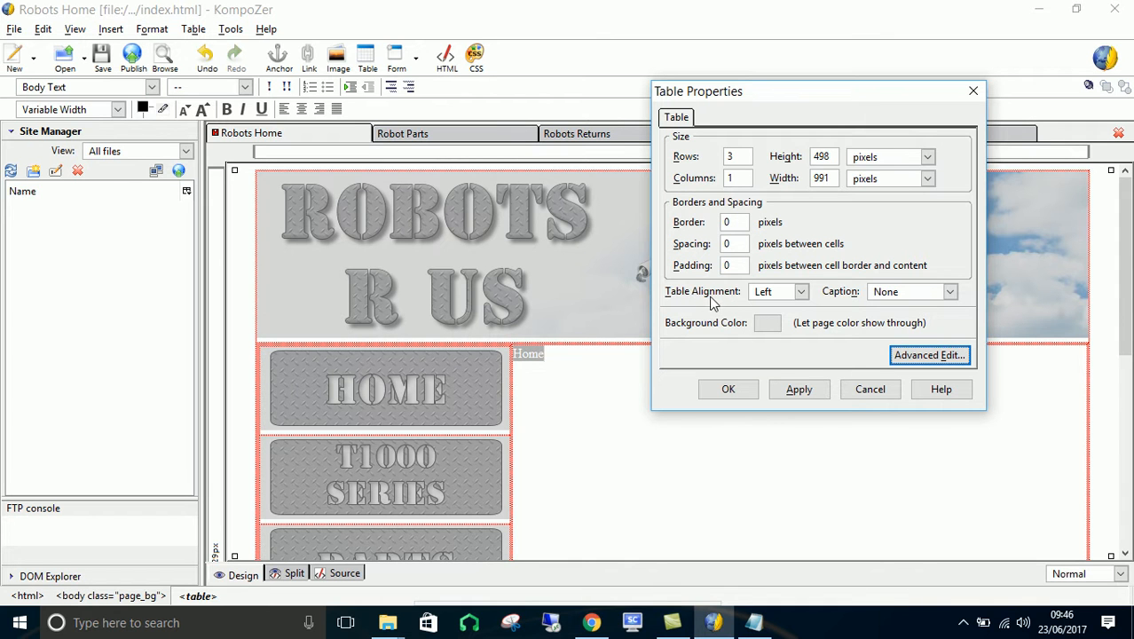
Set the main table's alignment to Center and apply the table properties
left_click(801, 292)
left_click(802, 325)
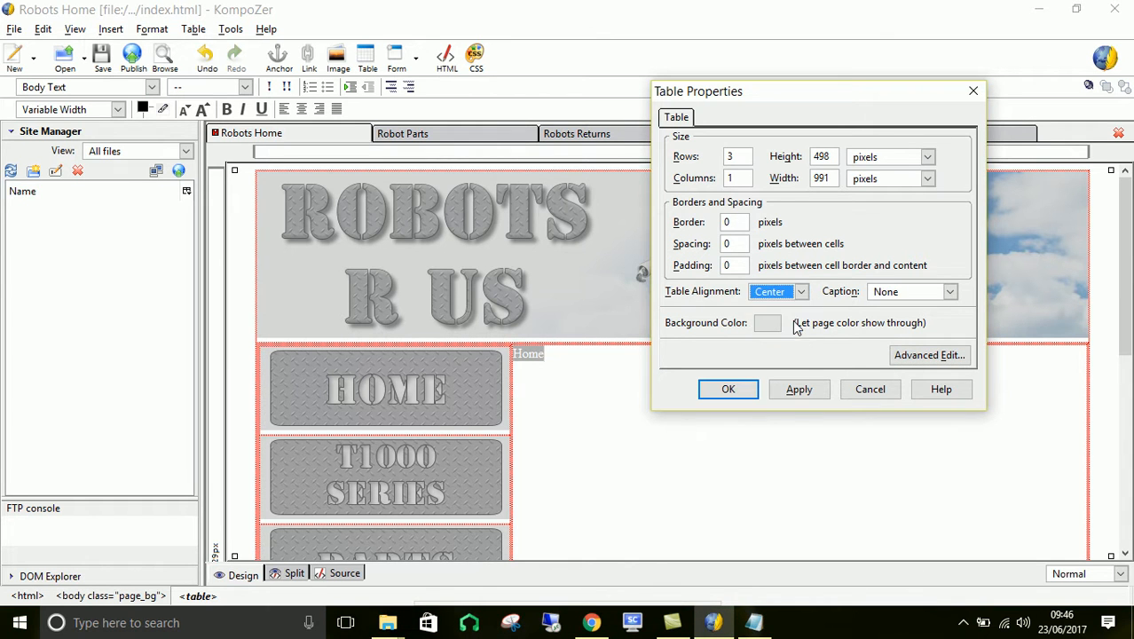
left_click(799, 390)
left_click(726, 388)
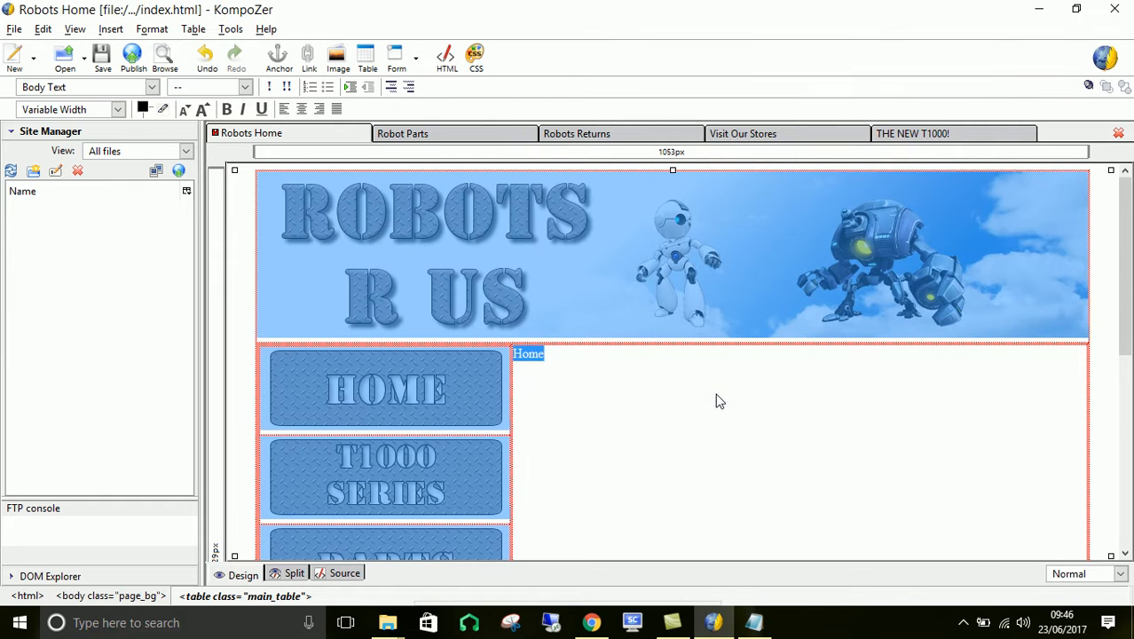
Show the Robot Parts page and choose the class attribute in the advanced properties of its body element
left_click(398, 137)
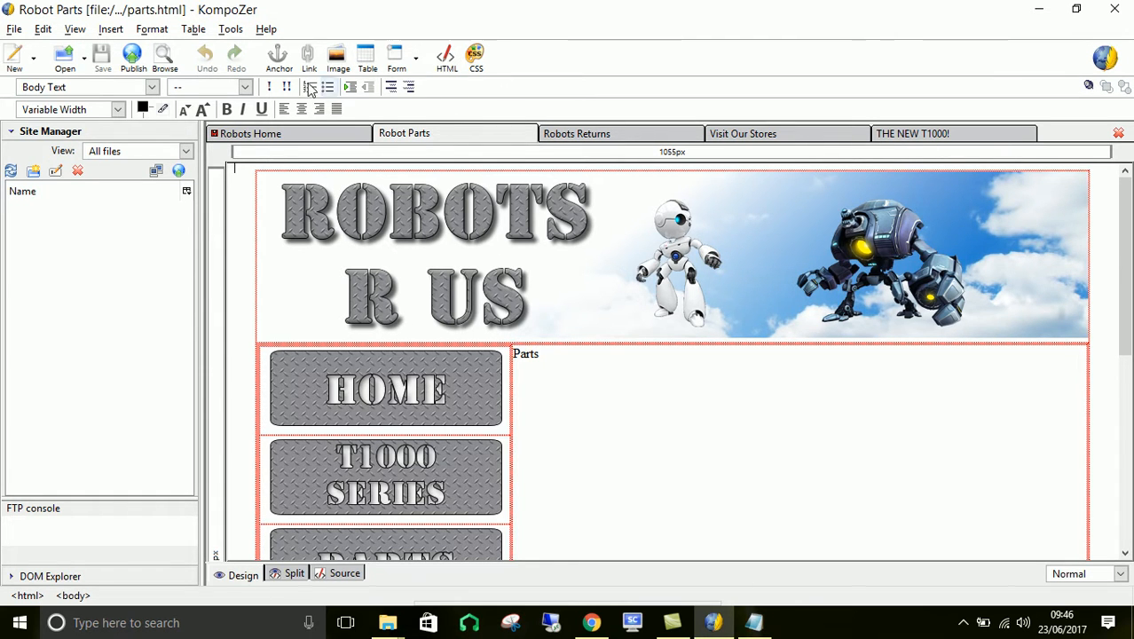
left_click(69, 596)
right_click(71, 597)
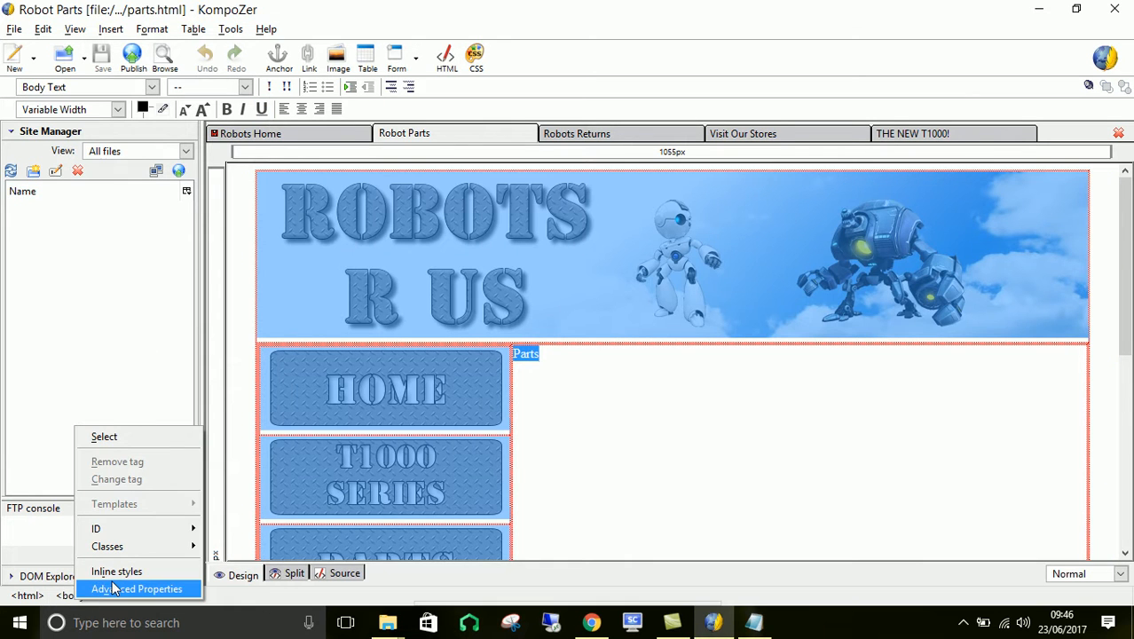
left_click(113, 589)
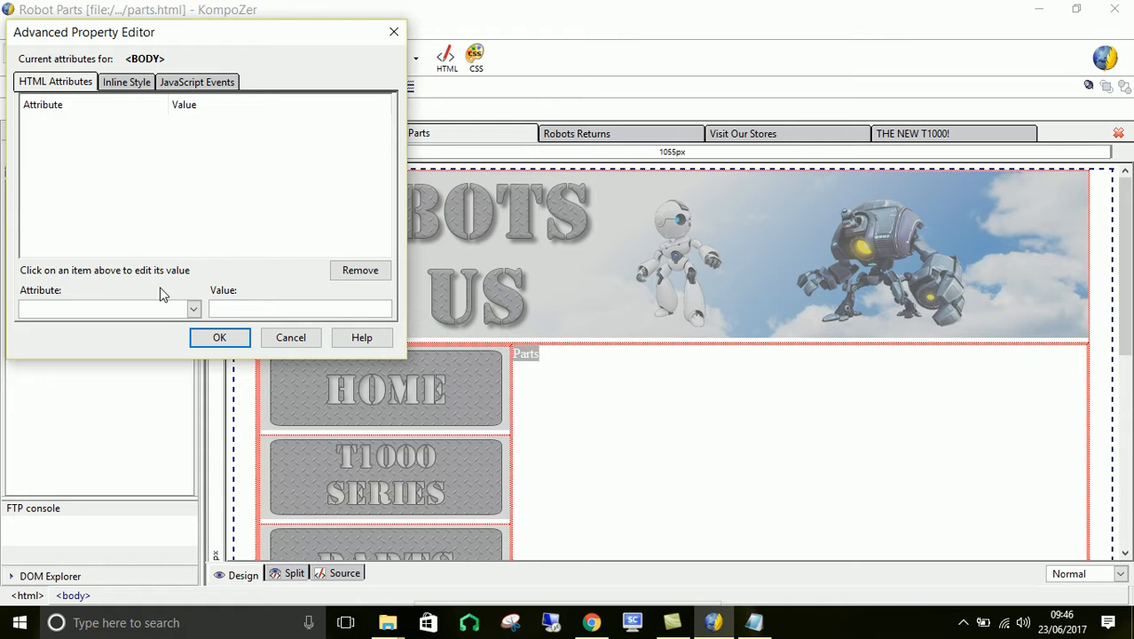
left_click(193, 308)
left_click(83, 453)
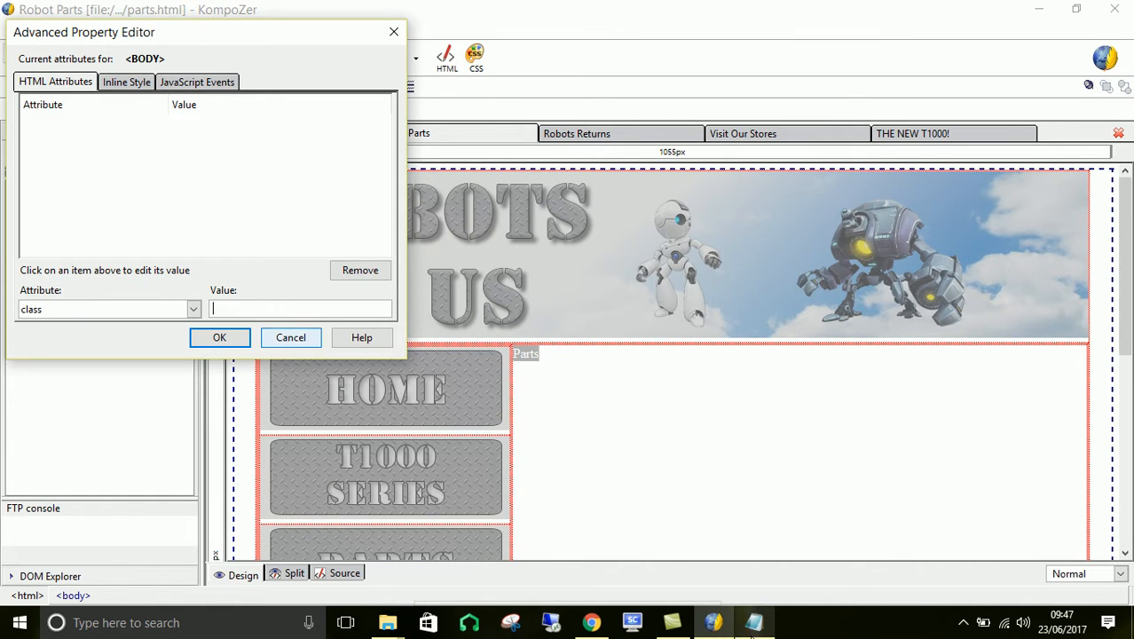
Switch to Notepad and add the class names page_bg and main_table on separate lines below the instructions
left_click(753, 622)
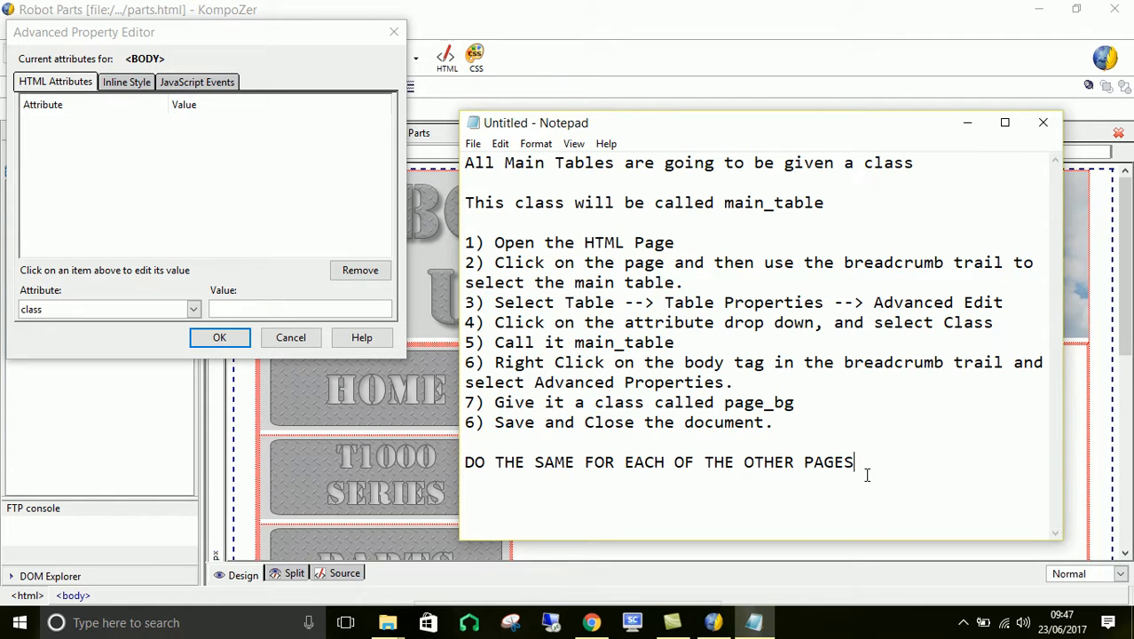
type("page_")
type("bg ")
type("main_table")
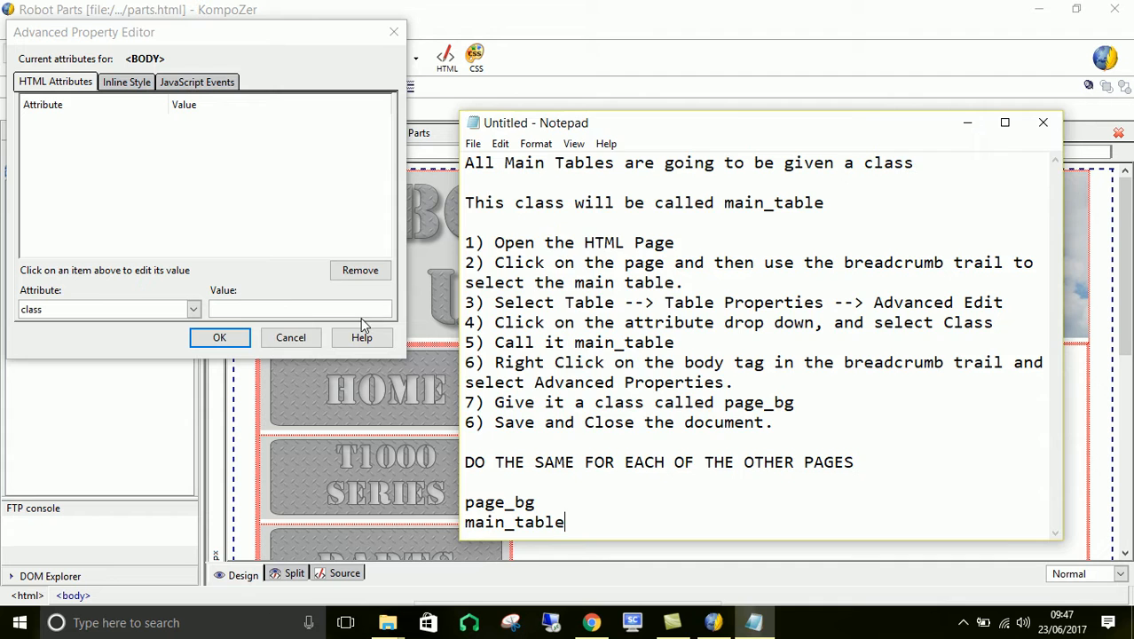
Switch back to KompoZer and set the body's class value to page_bg on the Robot Parts page
left_click(311, 311)
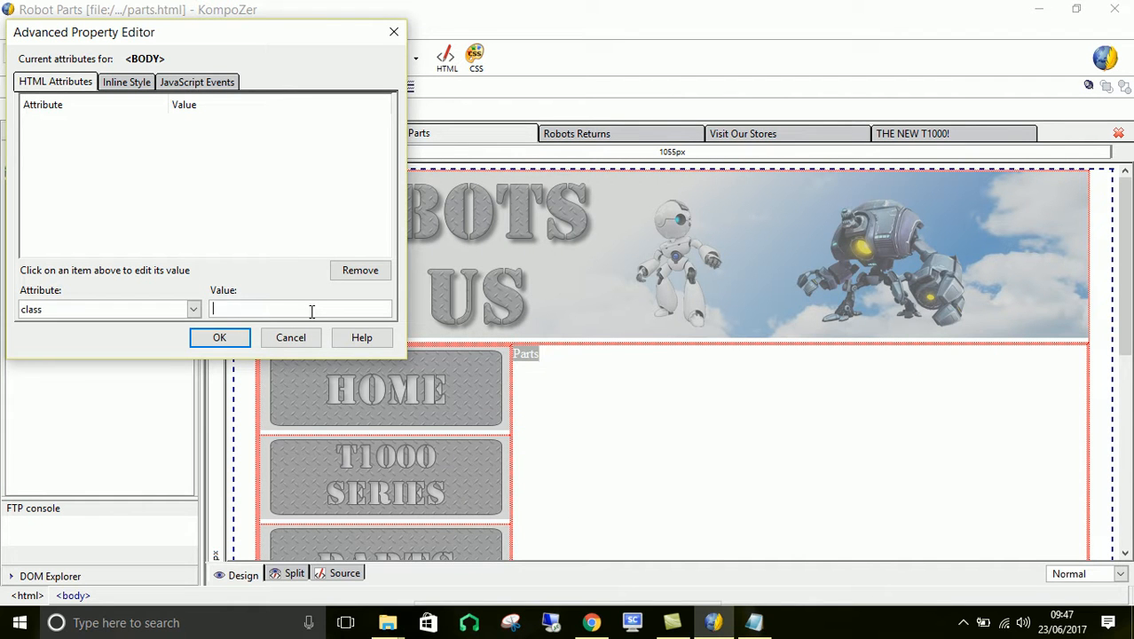
type("page_bg")
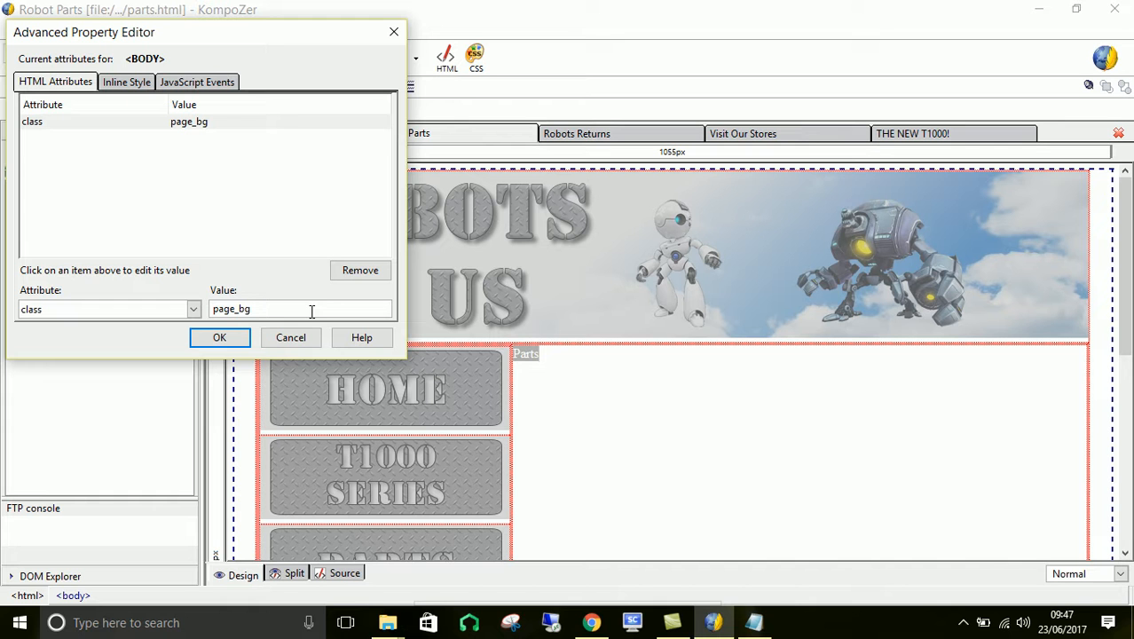
left_click(219, 337)
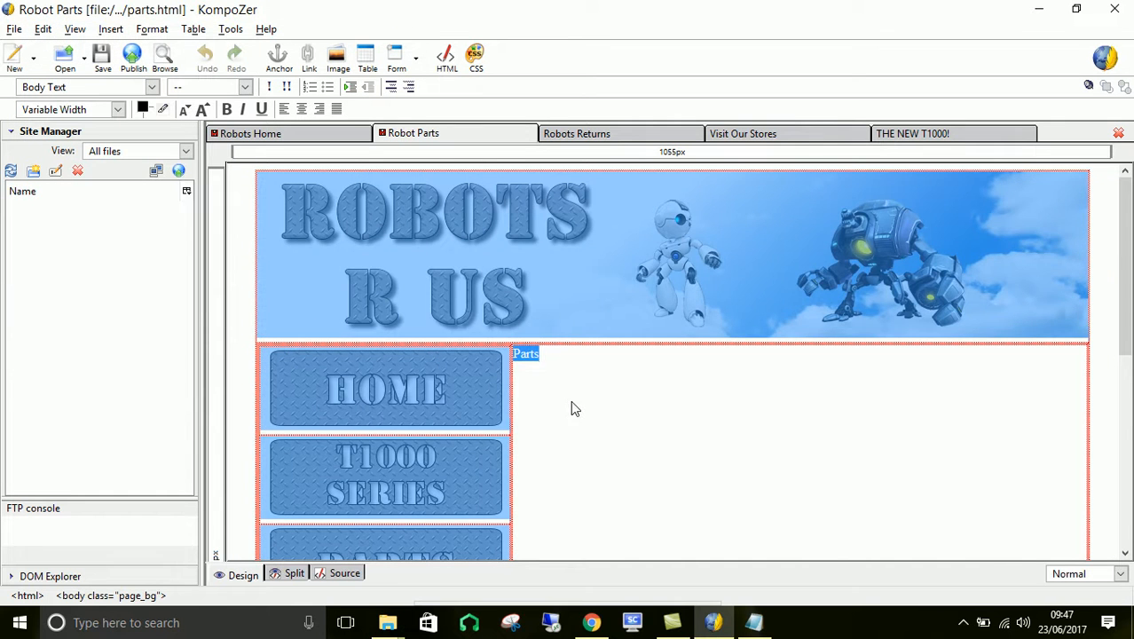
Give the outermost table of the Robot Parts page a class attribute with the value main_table
left_click(626, 391)
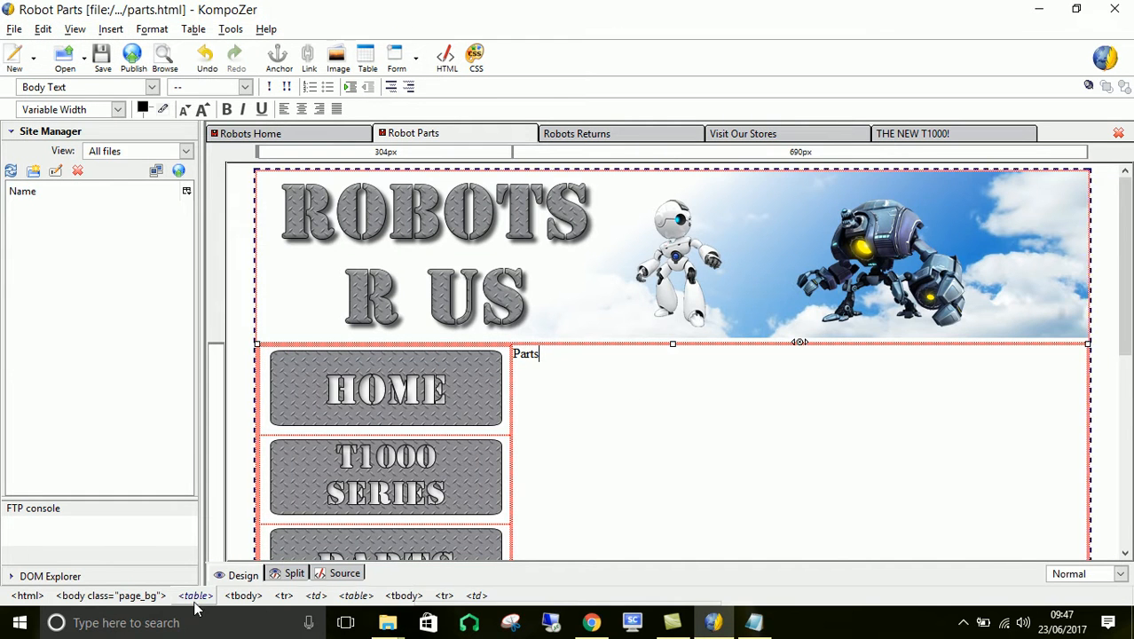
left_click(195, 603)
double_click(198, 599)
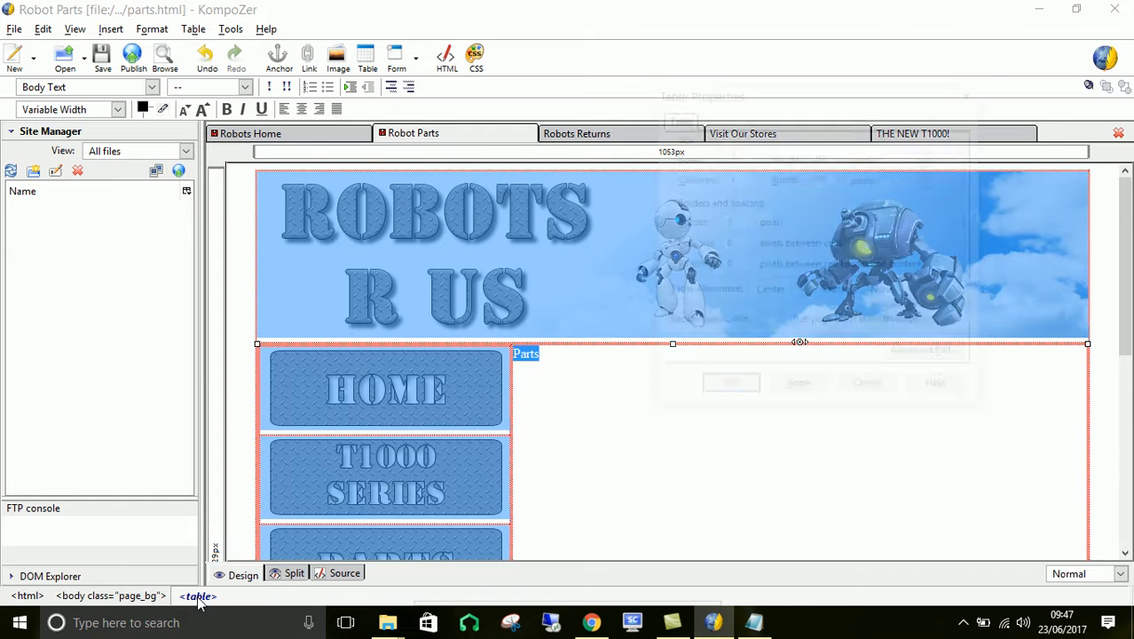
left_click(928, 355)
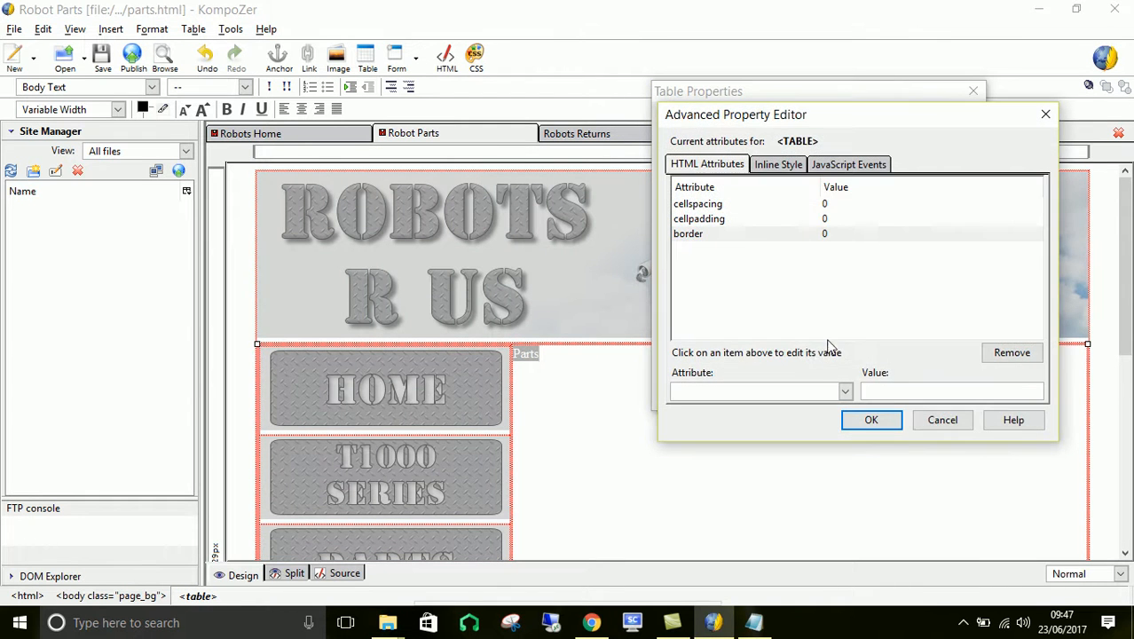
left_click(844, 392)
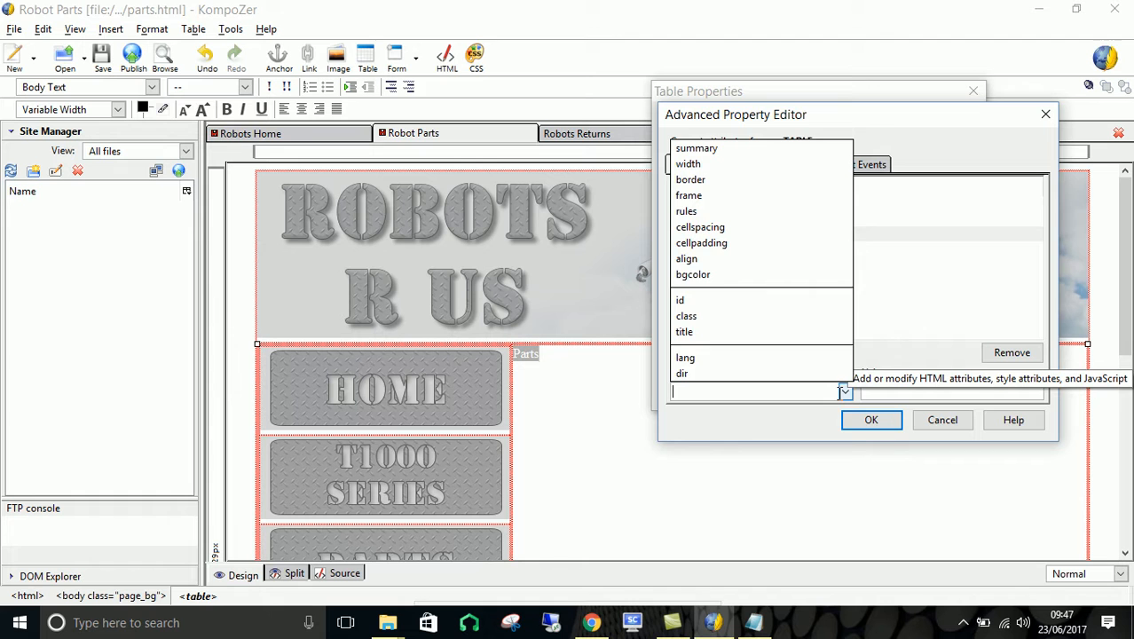
left_click(729, 316)
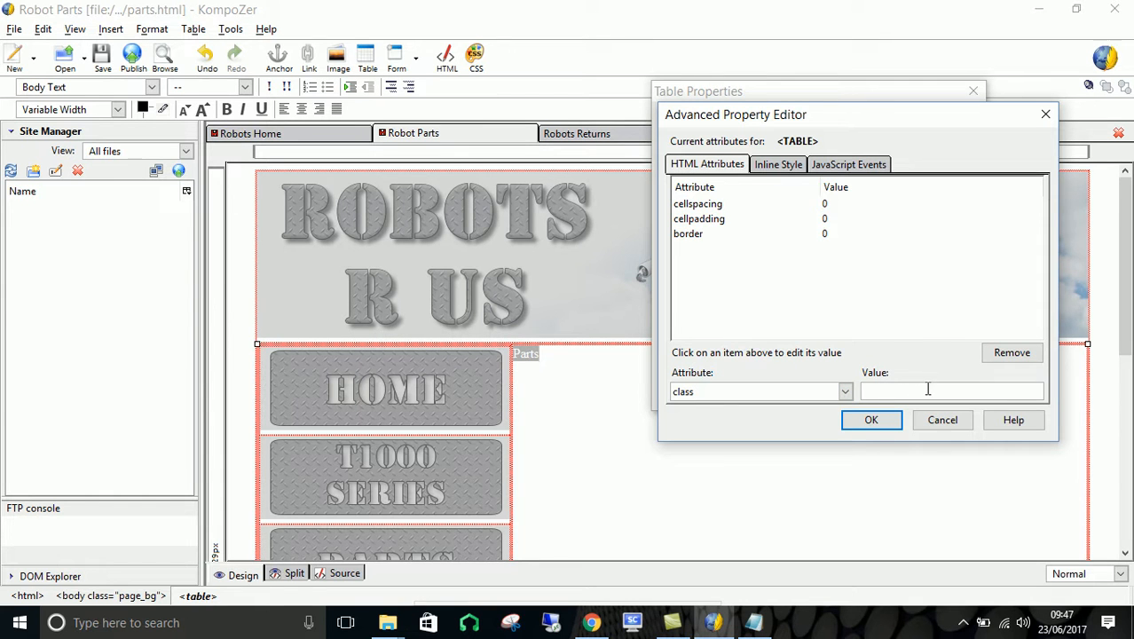
type("main_table")
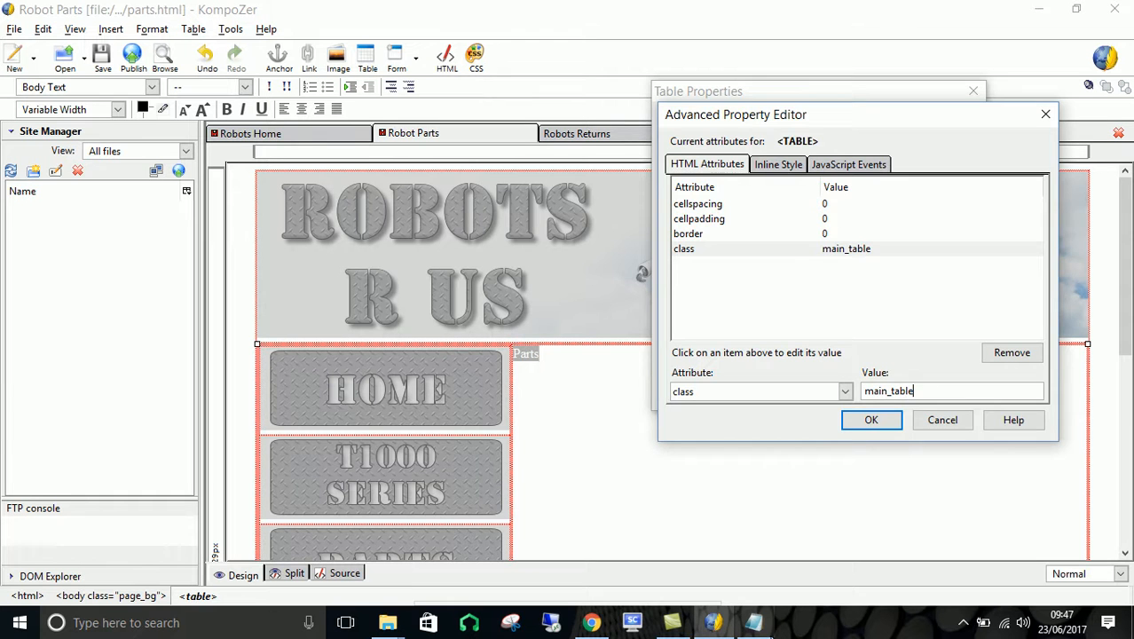
left_click(753, 622)
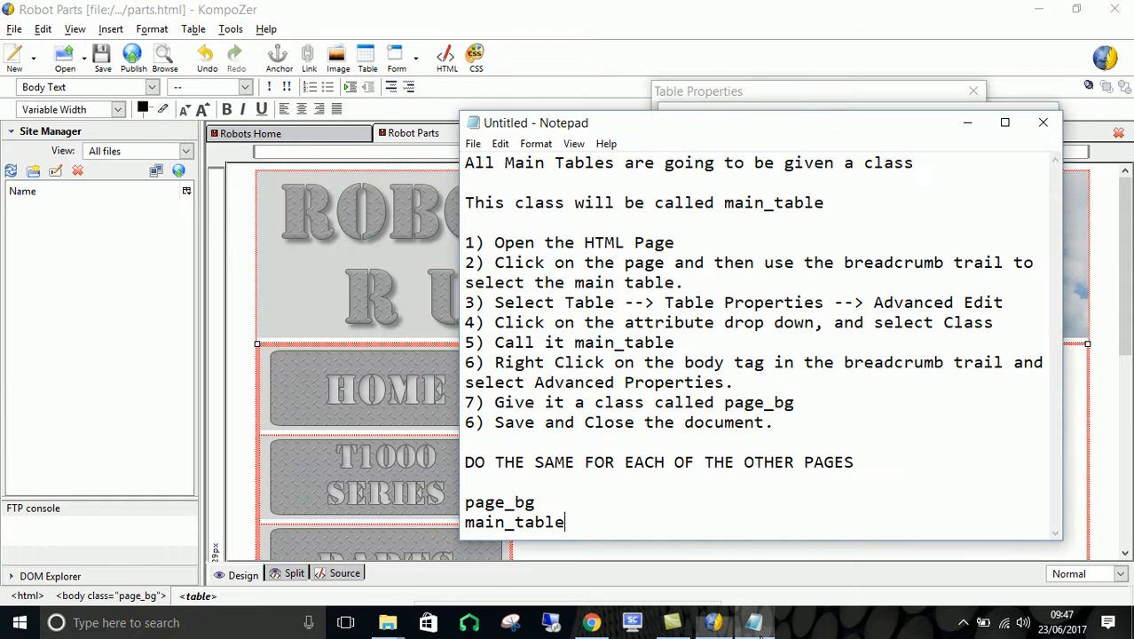
left_click(801, 550)
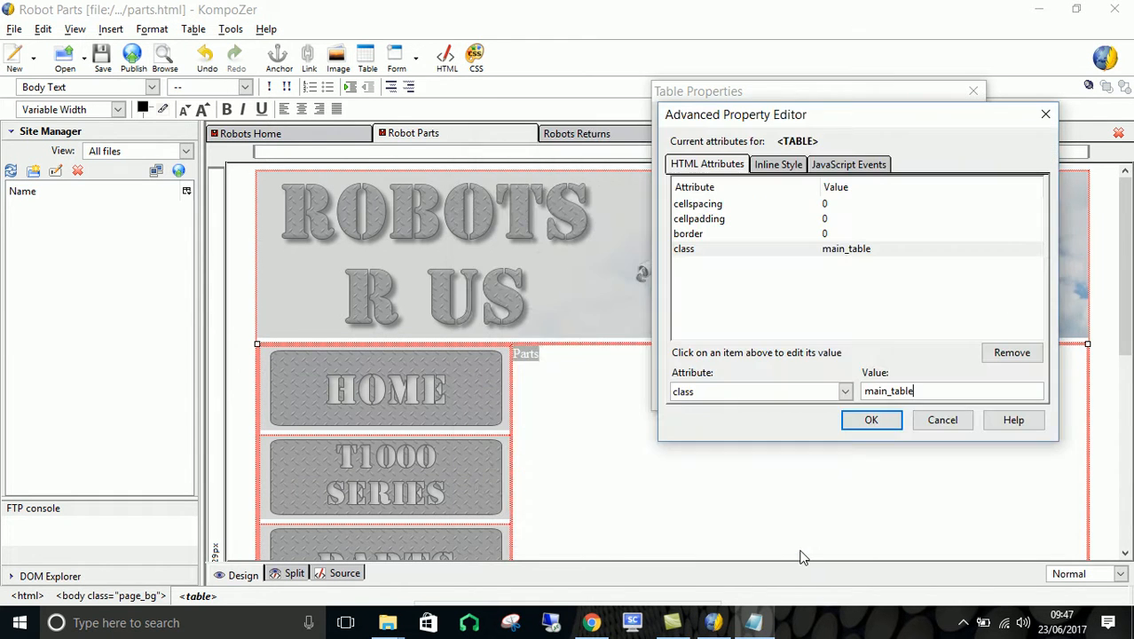
left_click(895, 425)
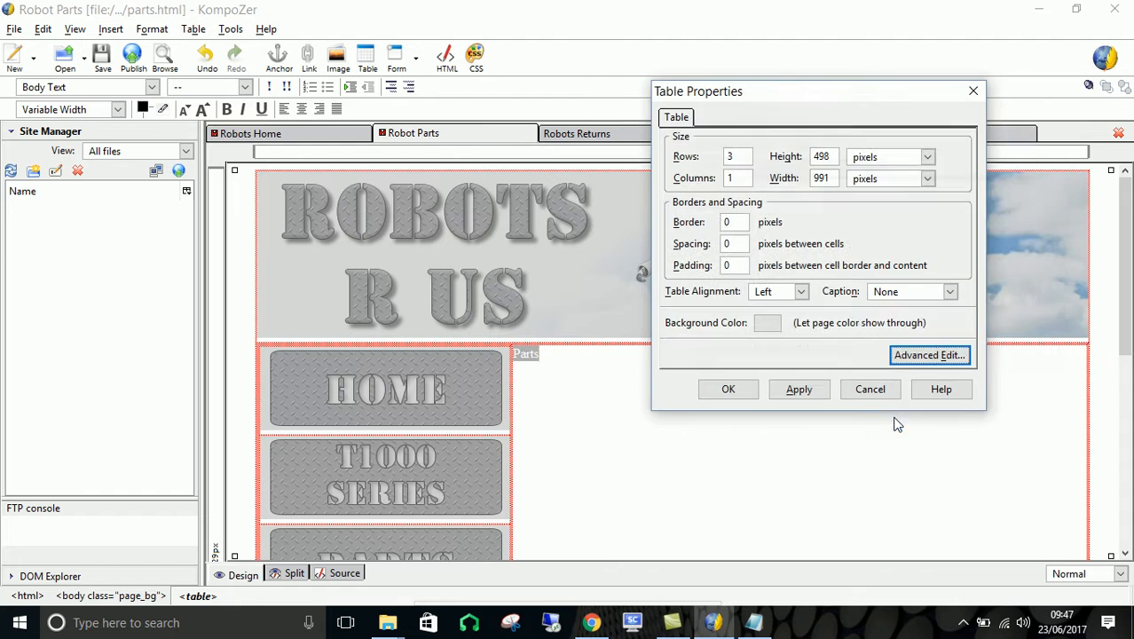
Set the Robot Parts main table's alignment to Center and apply the table properties
left_click(801, 292)
left_click(768, 323)
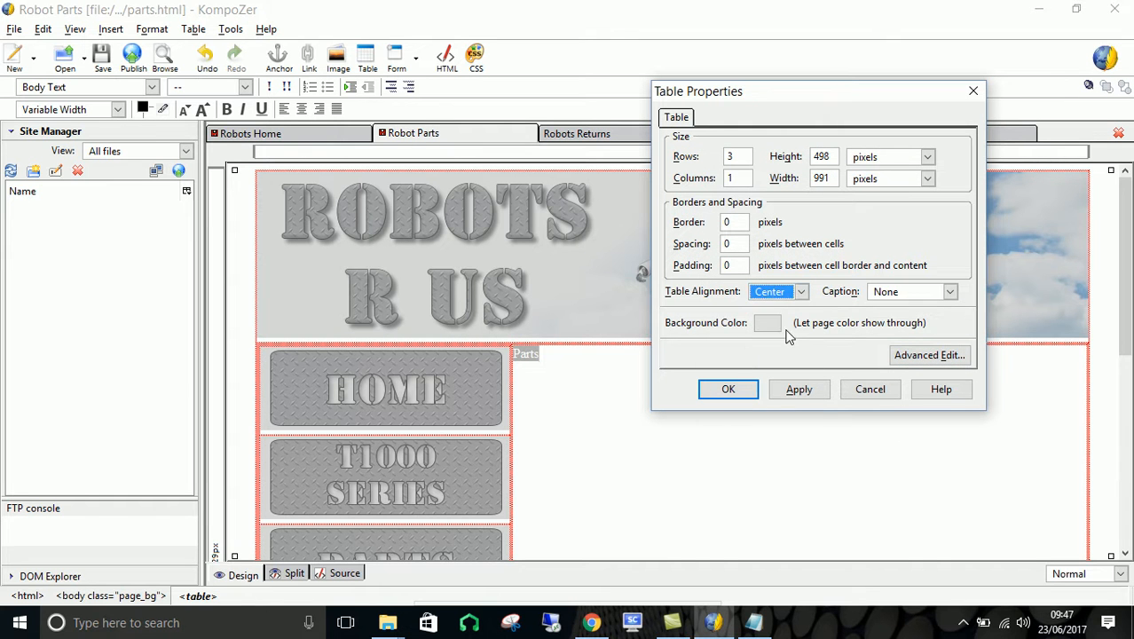
left_click(799, 390)
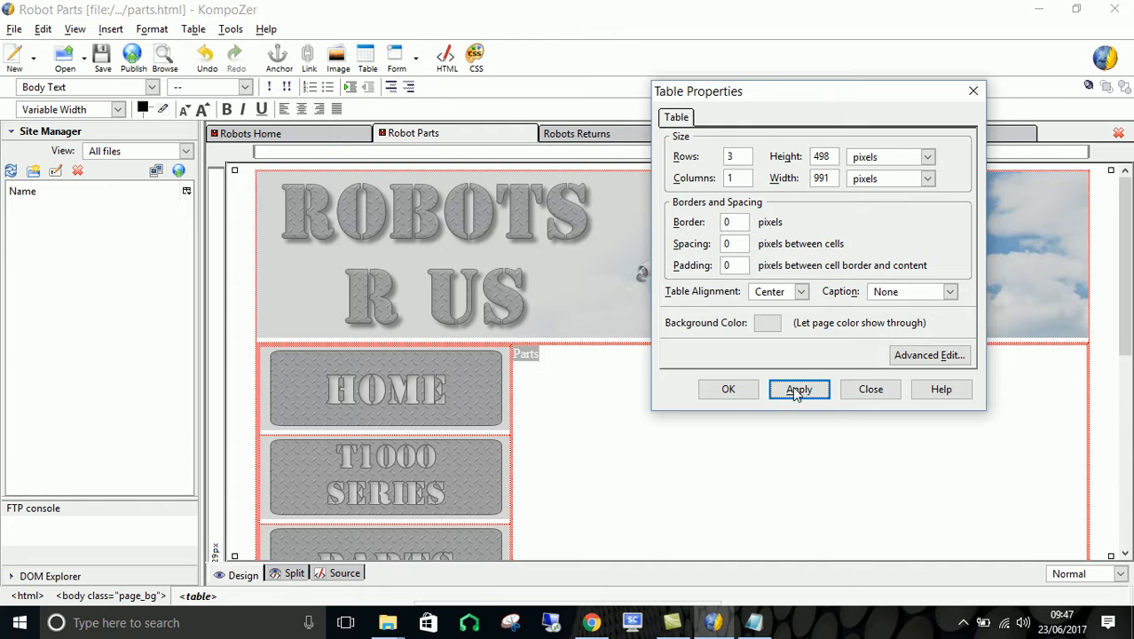
left_click(727, 390)
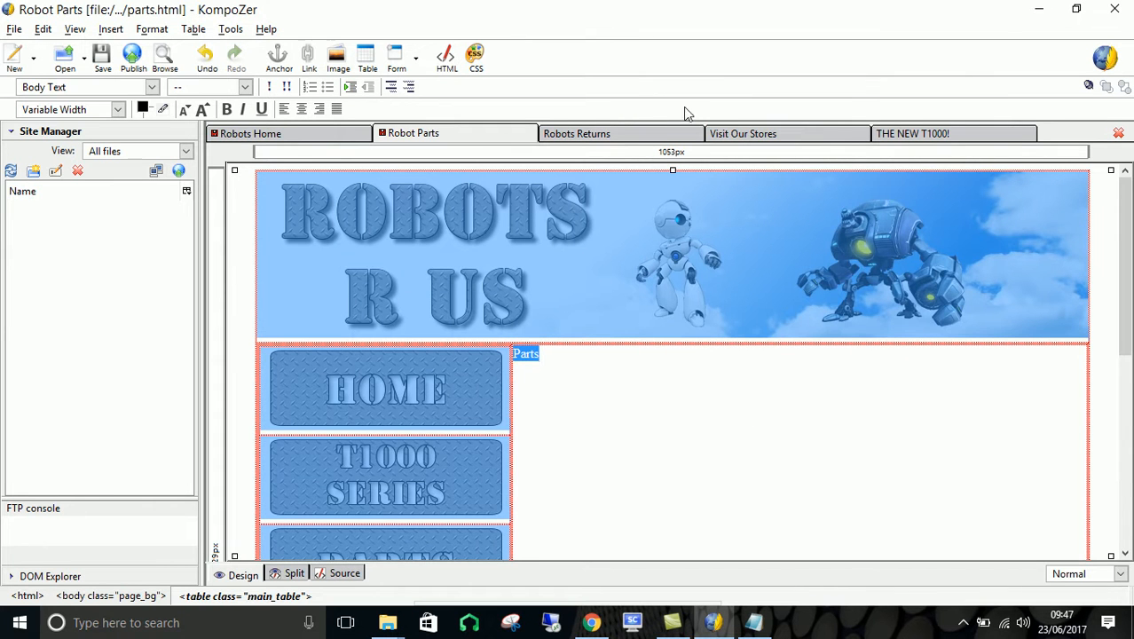
Check the body and main table classes on the Robots Home and Robot Parts pages, and bring up the Robots Returns page
left_click(353, 133)
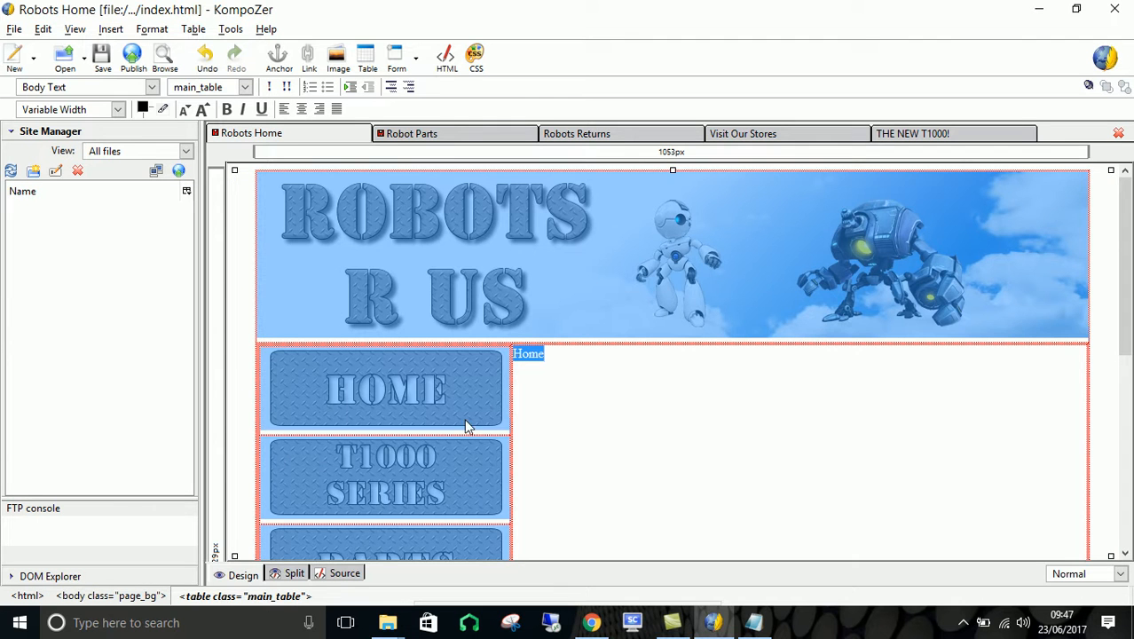
left_click(245, 354)
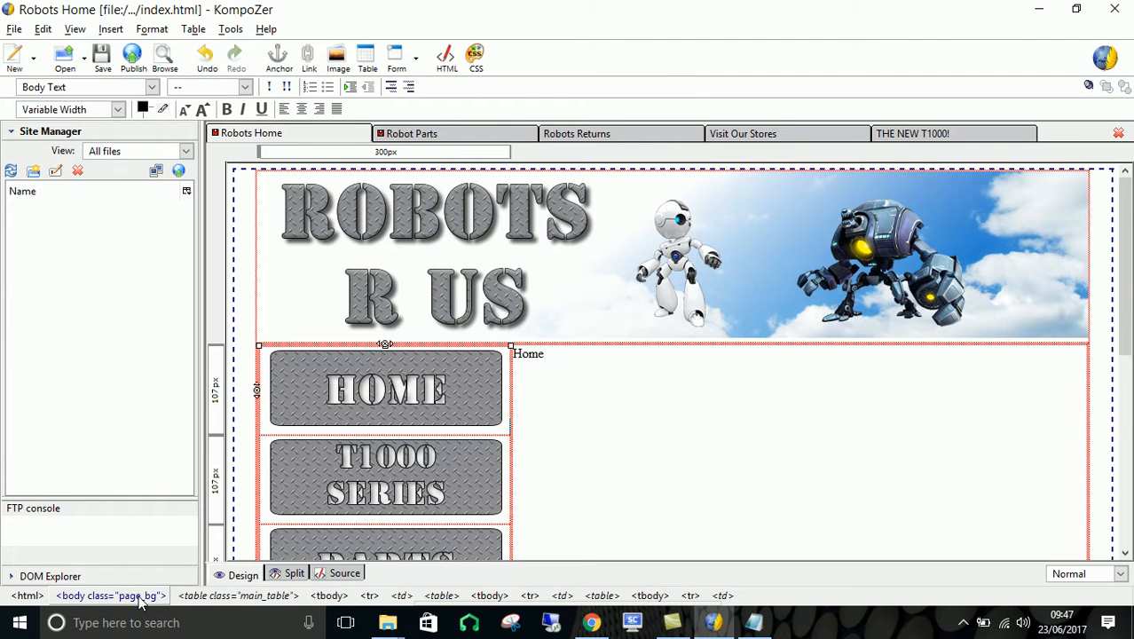
left_click(685, 403)
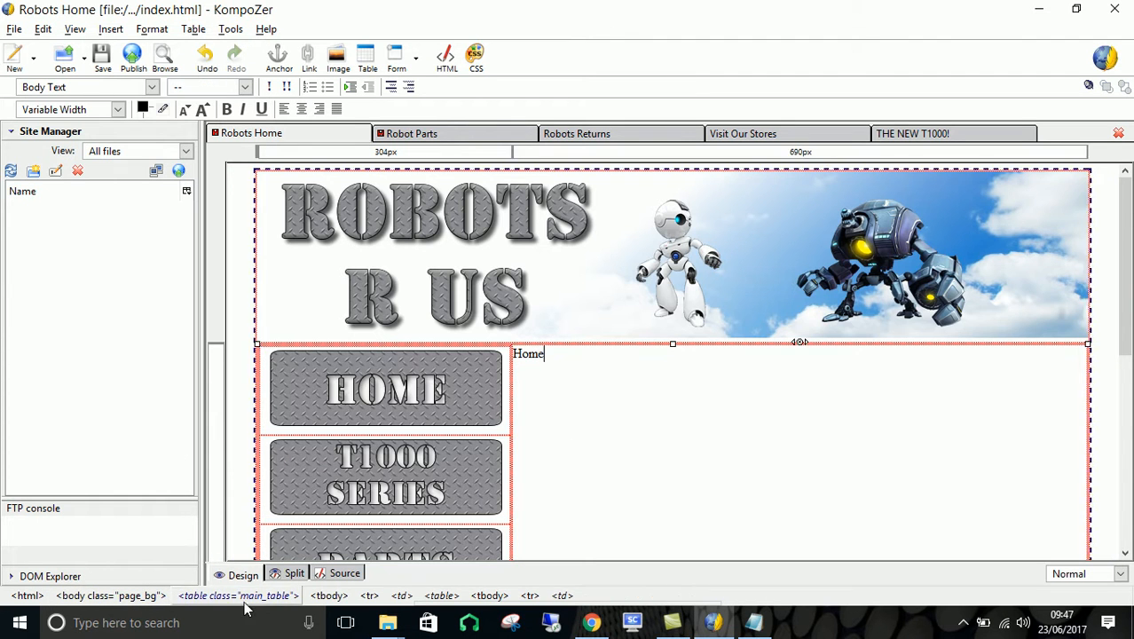
left_click(421, 133)
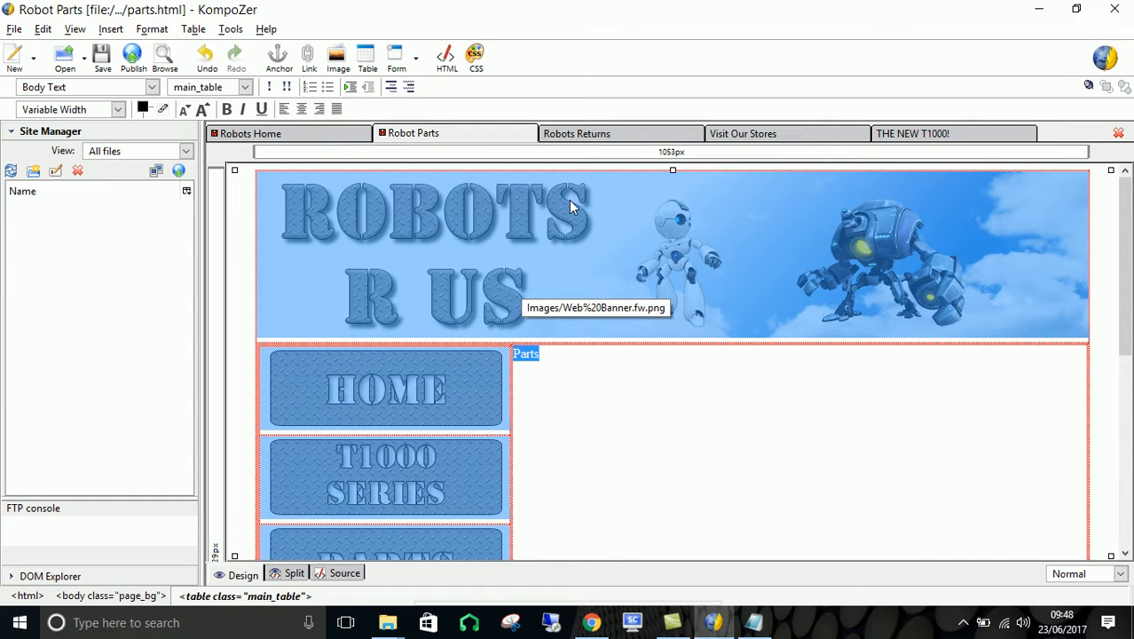
left_click(595, 135)
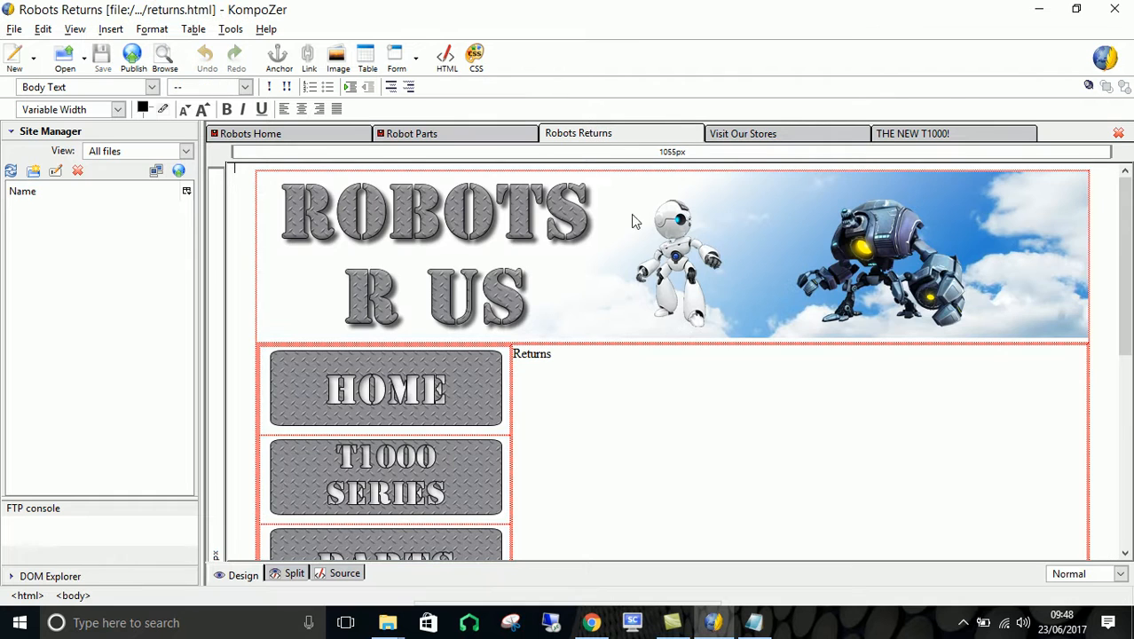
left_click(965, 624)
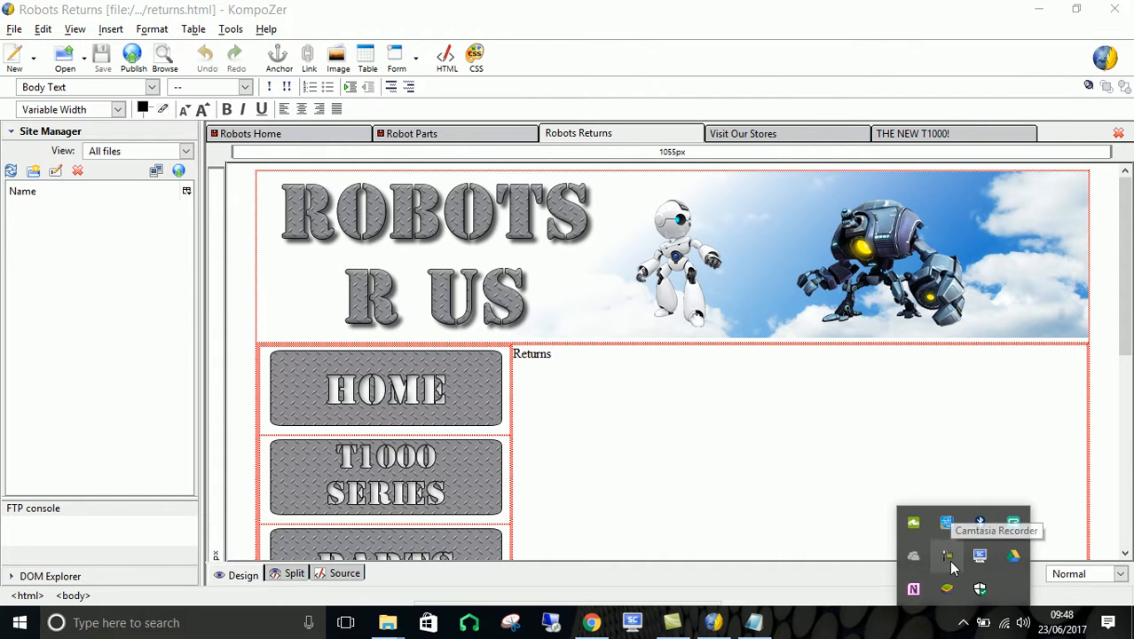